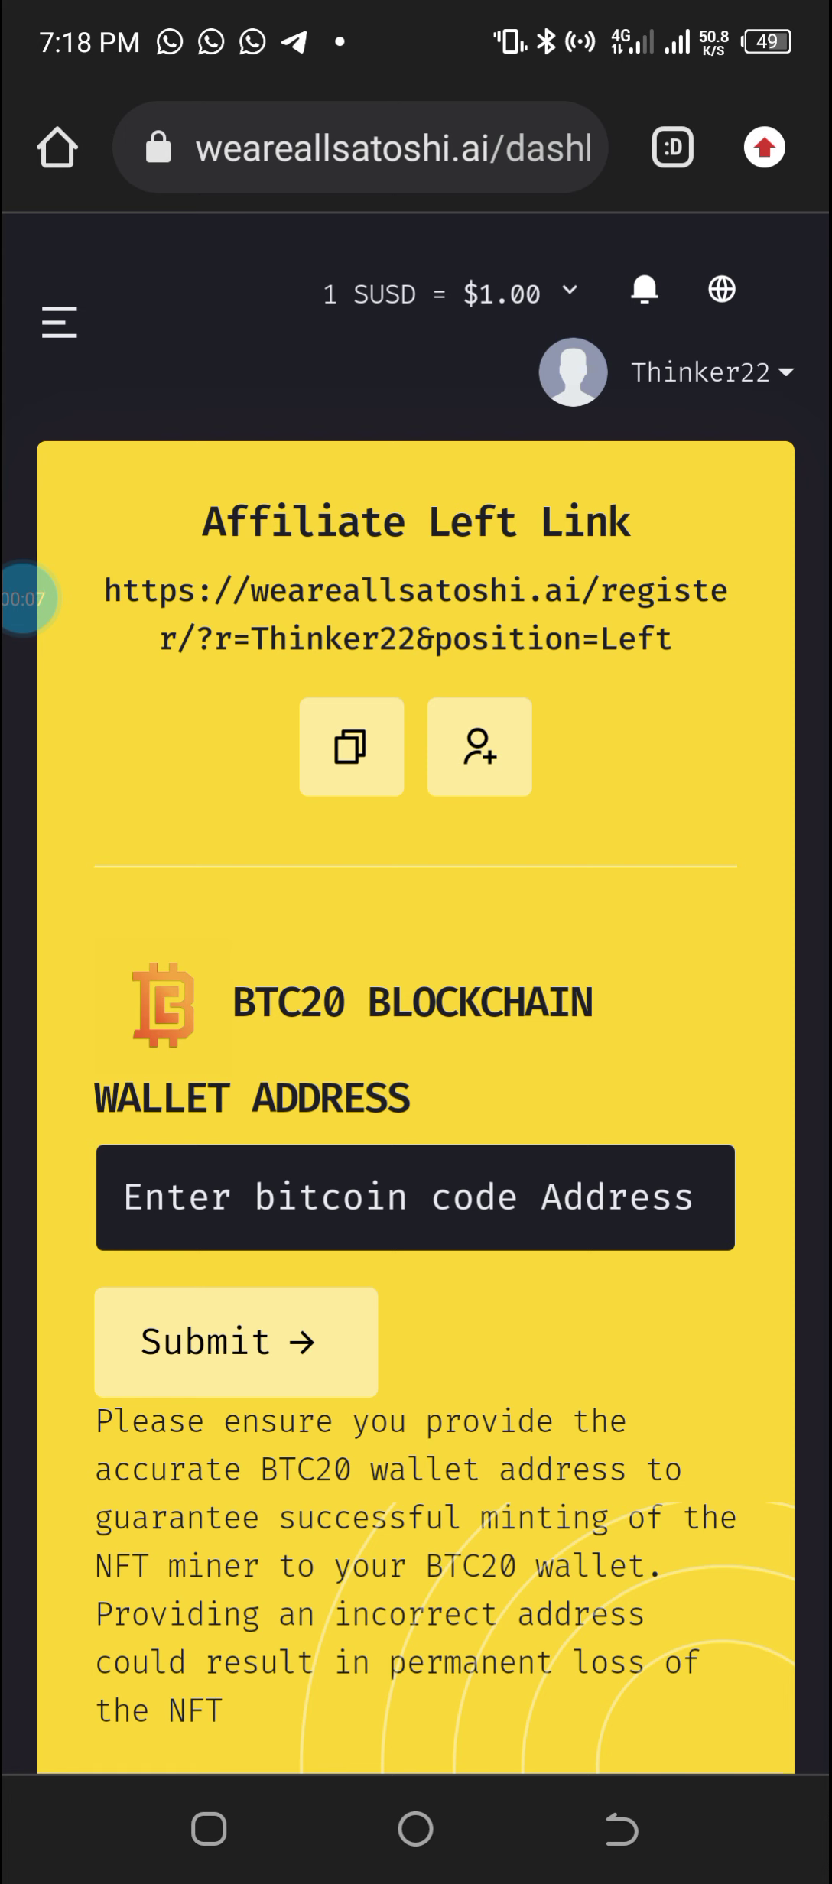
scroll(416, 942, down, 1)
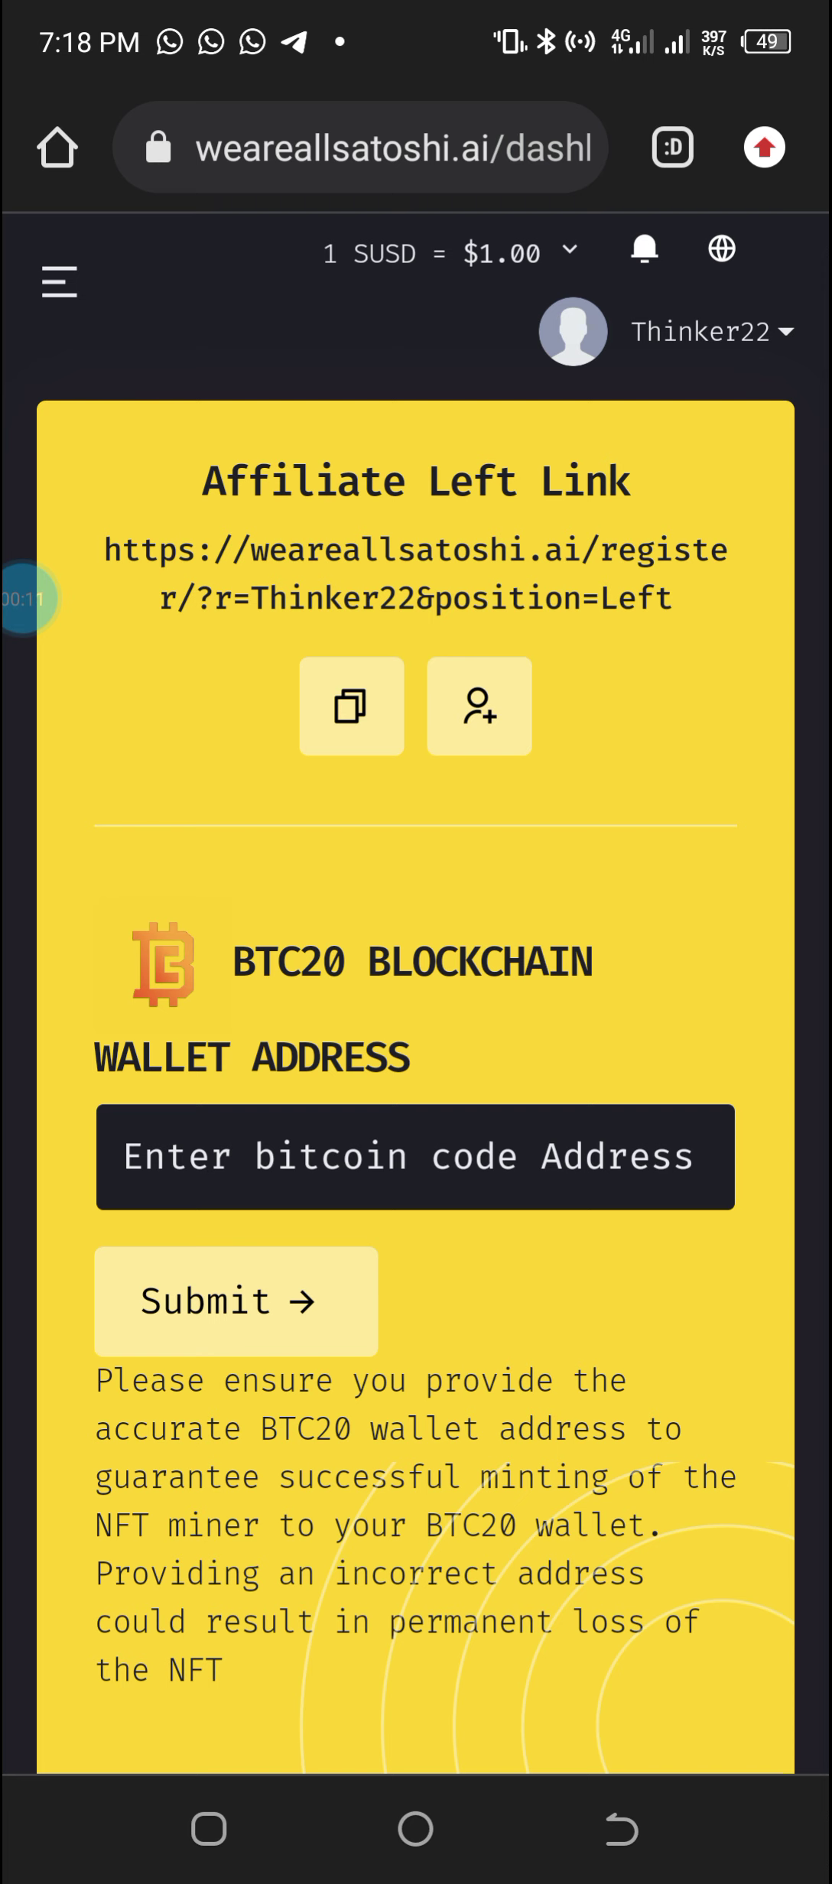
scroll(416, 942, down, 1)
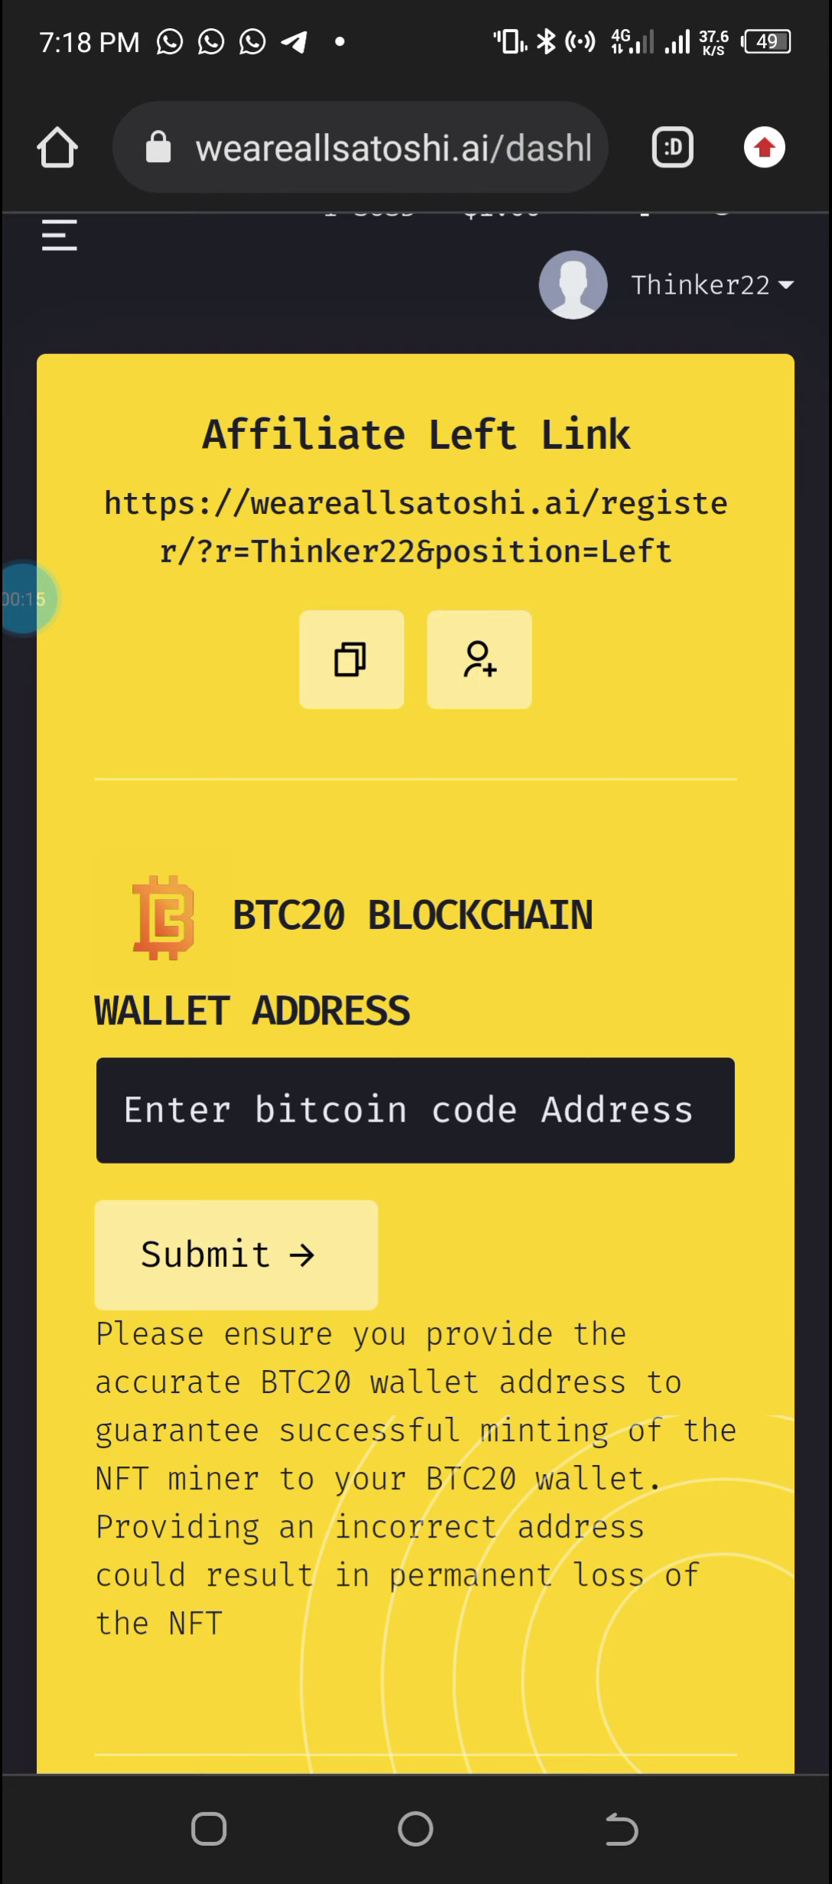
scroll(416, 942, down, 2)
scroll(416, 942, up, 3)
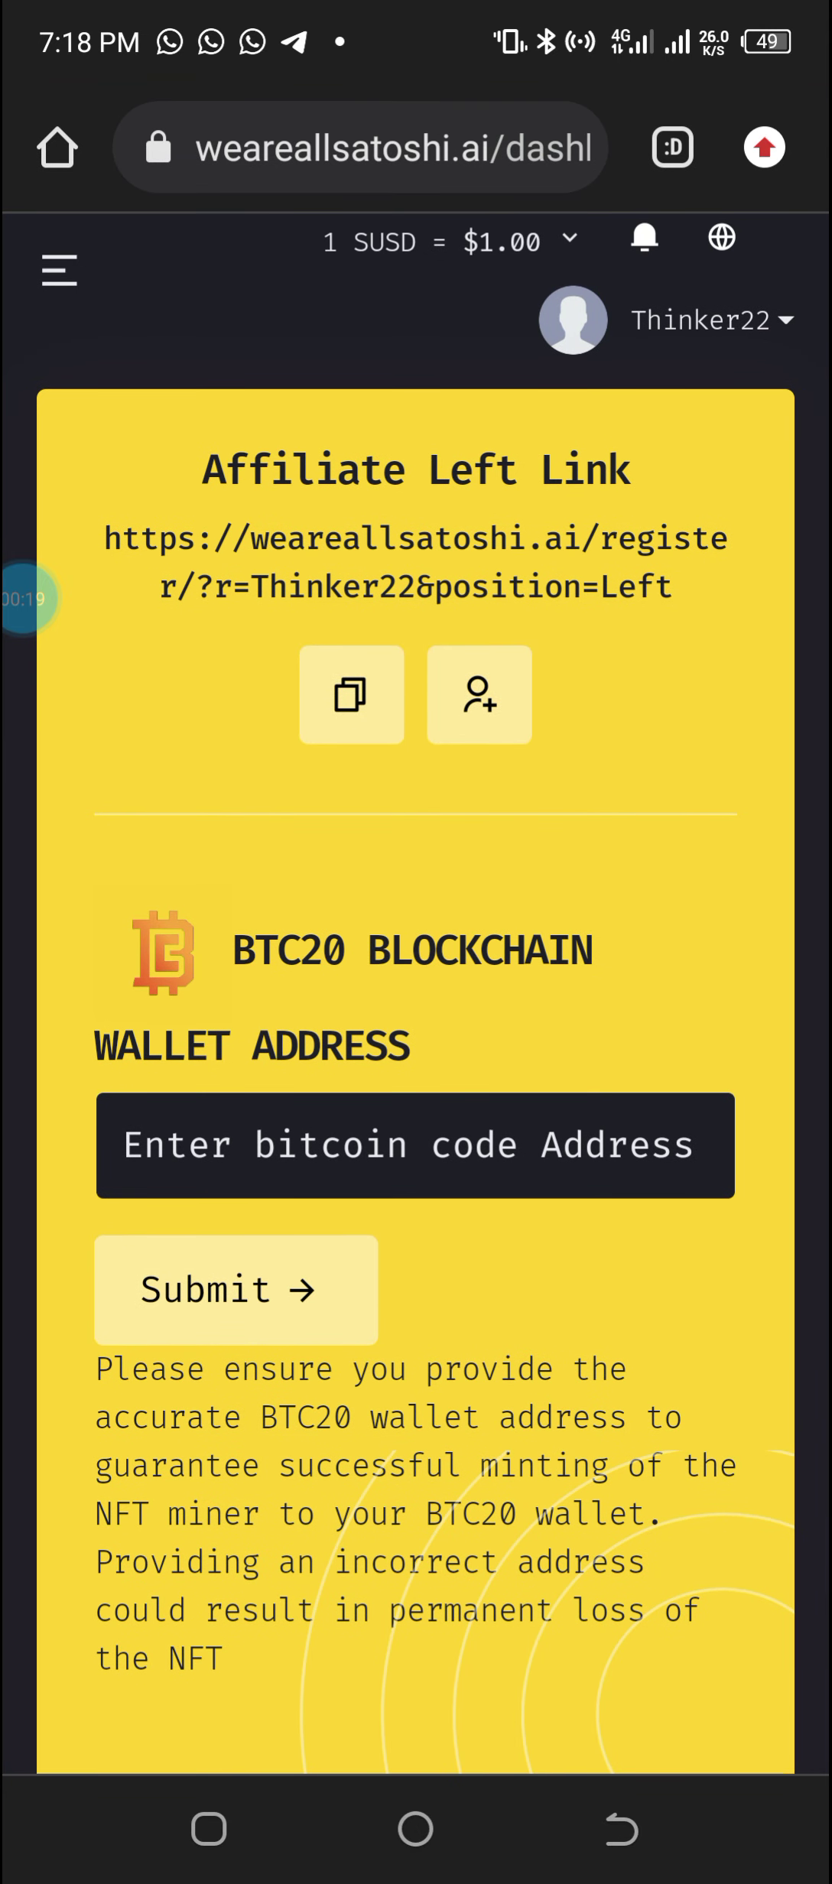
scroll(416, 942, down, 1)
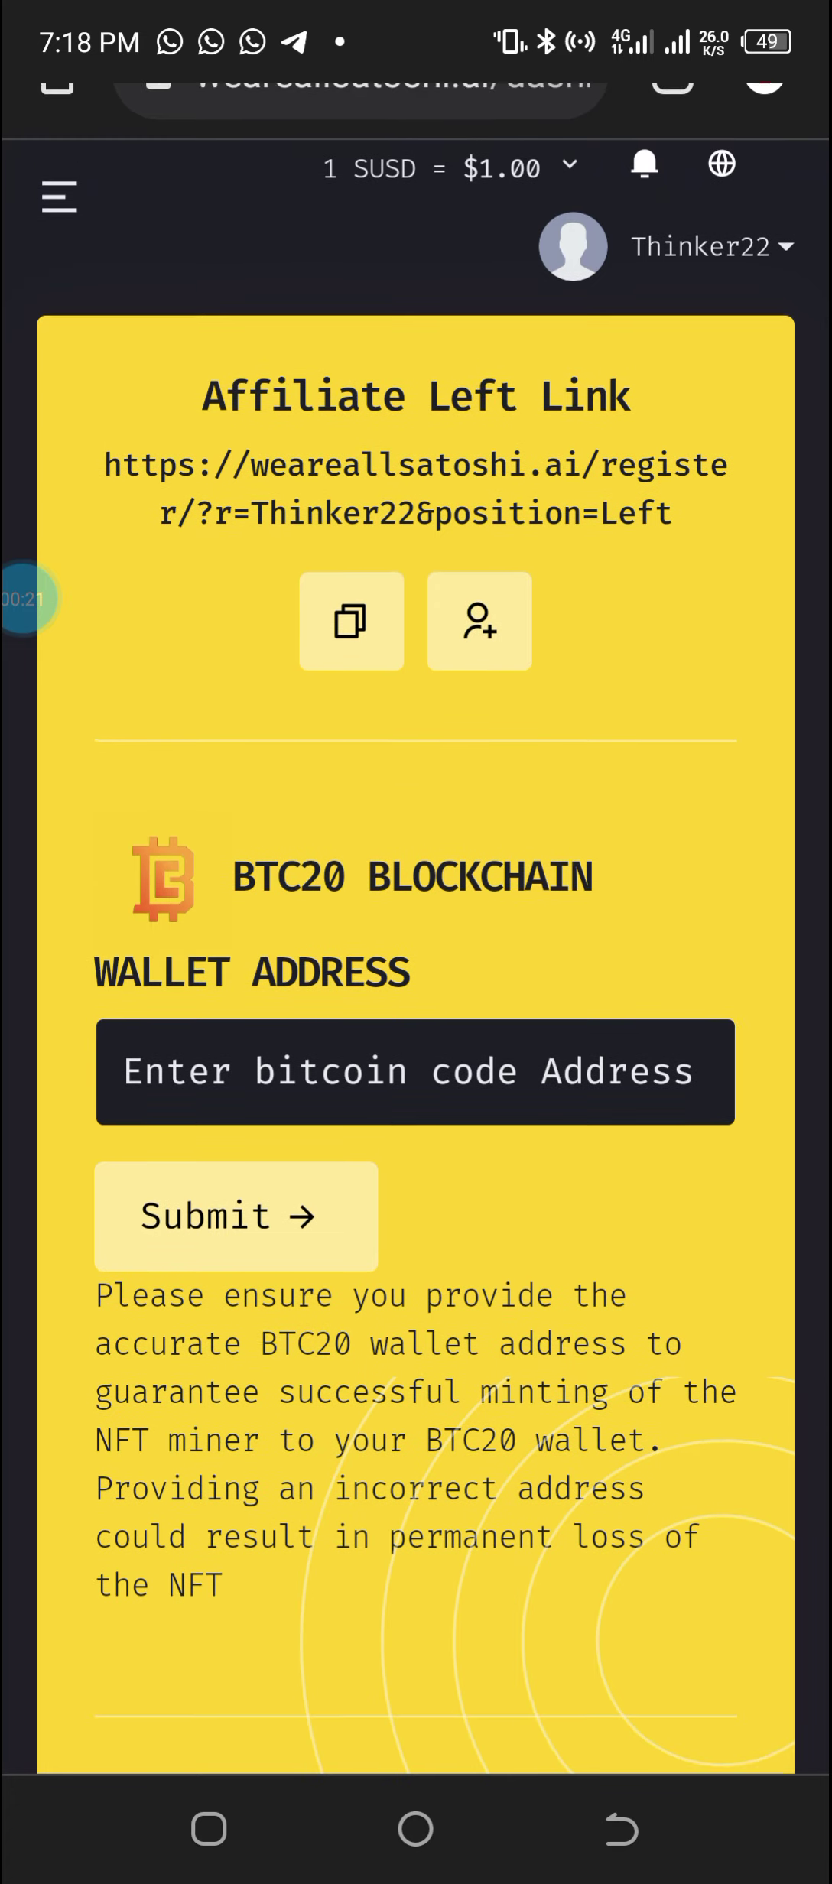
scroll(416, 942, up, 1)
scroll(415, 942, down, 5)
scroll(416, 942, up, 1)
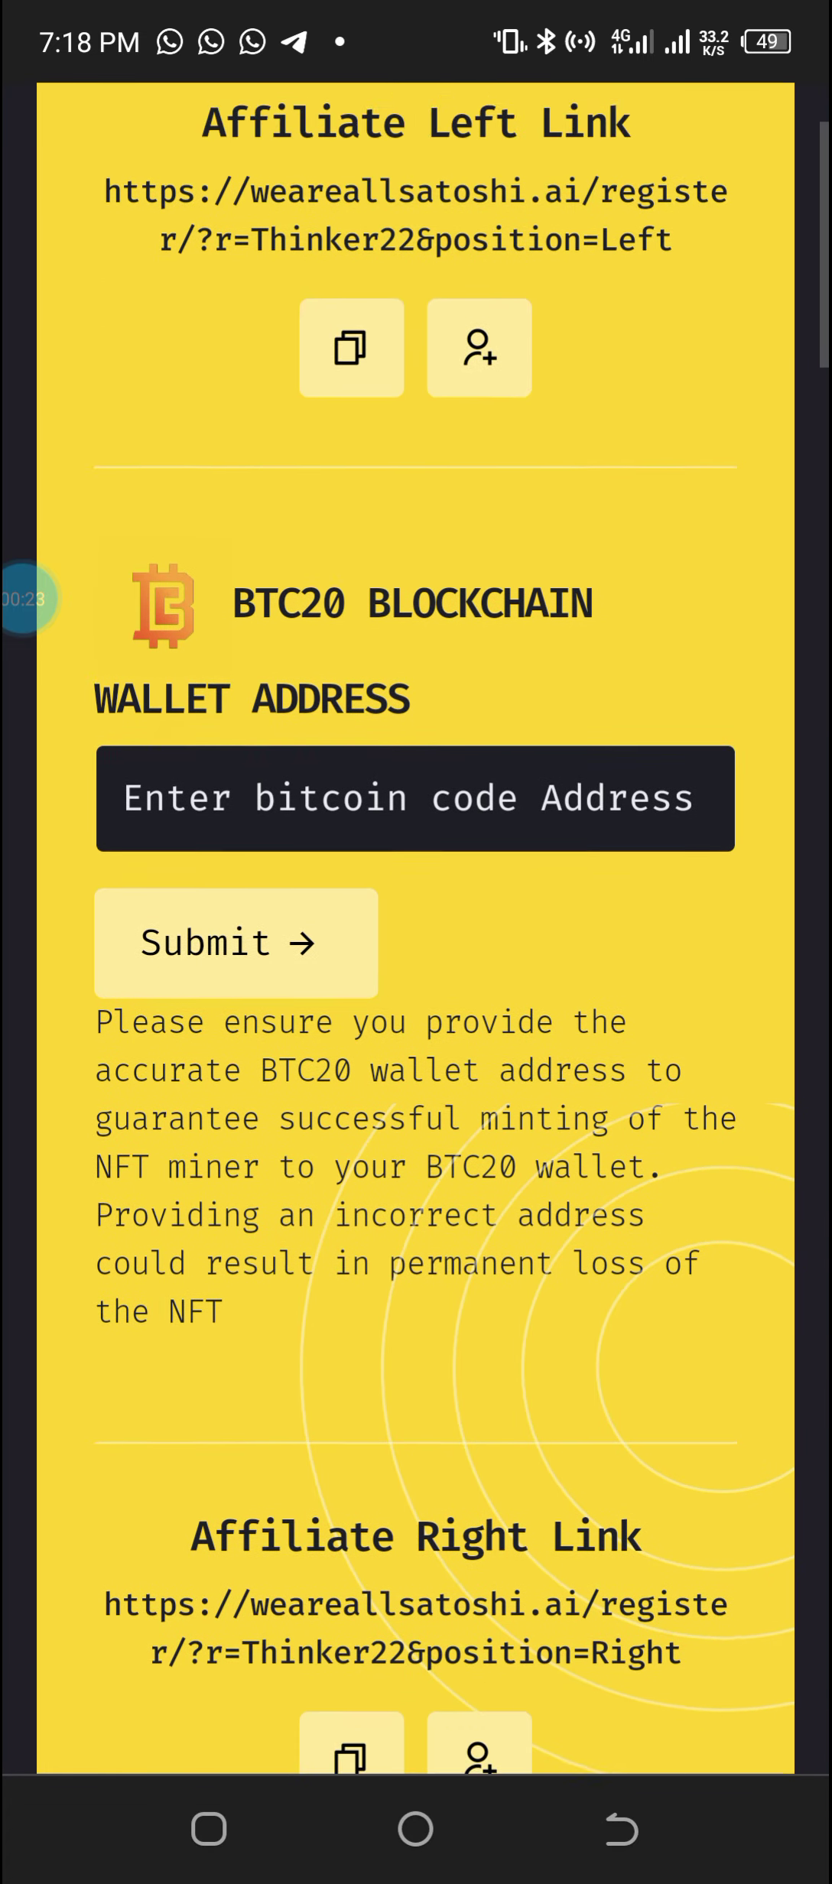
scroll(416, 941, down, 6)
scroll(416, 942, up, 4)
scroll(416, 942, up, 4)
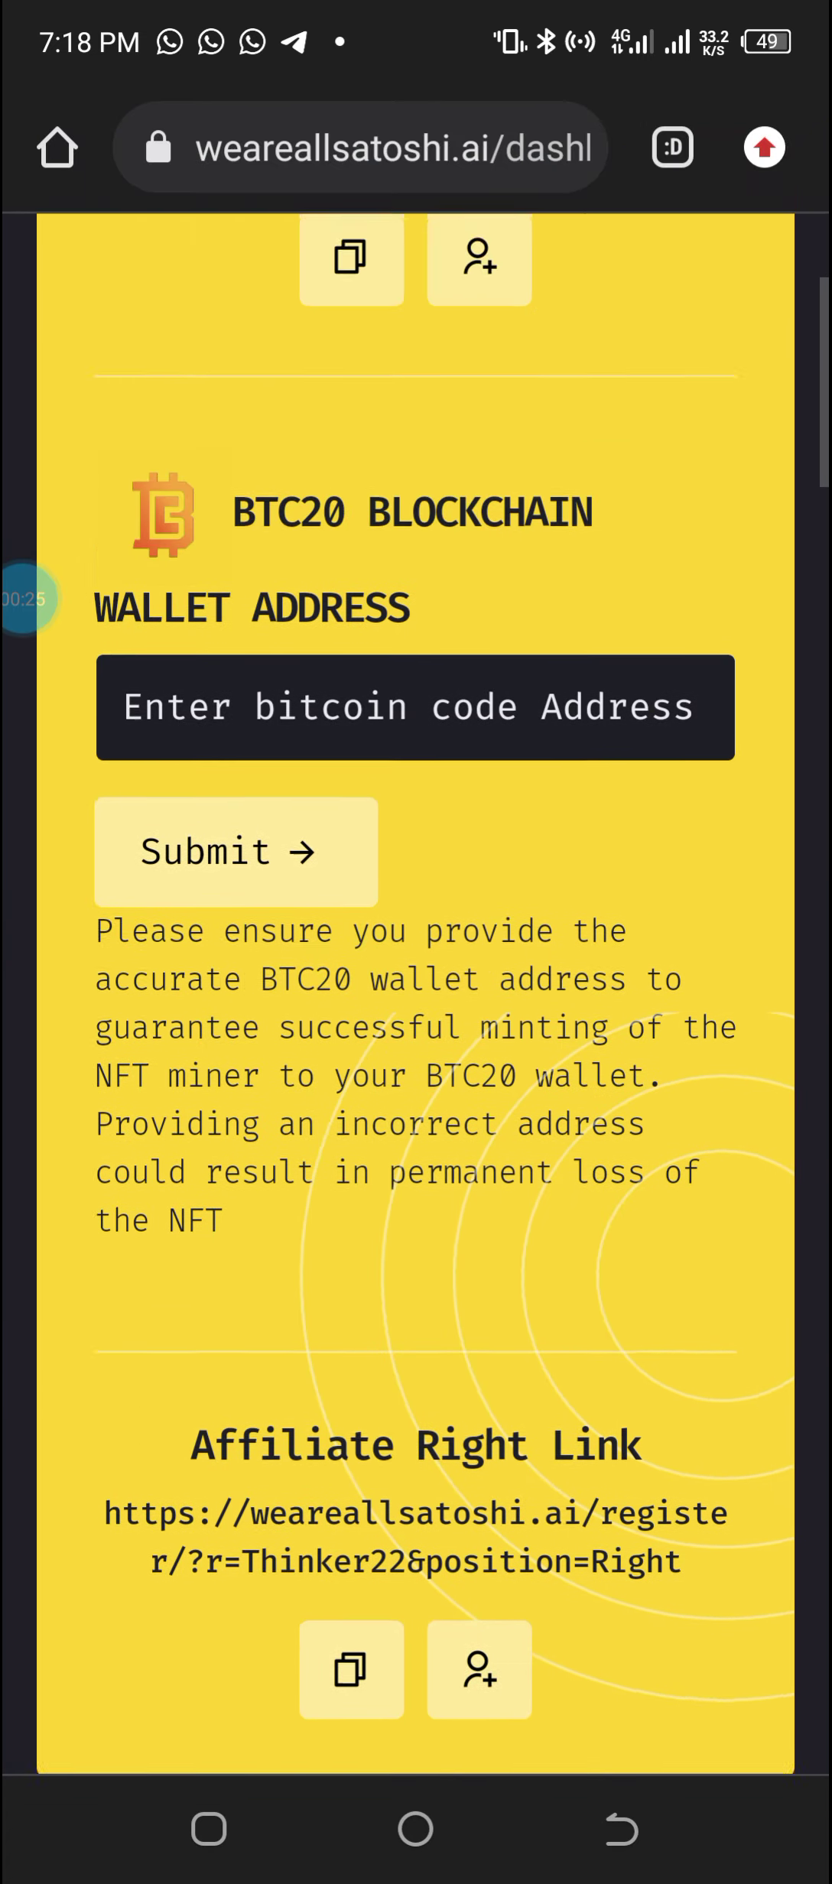
scroll(416, 942, up, 2)
scroll(416, 942, up, 3)
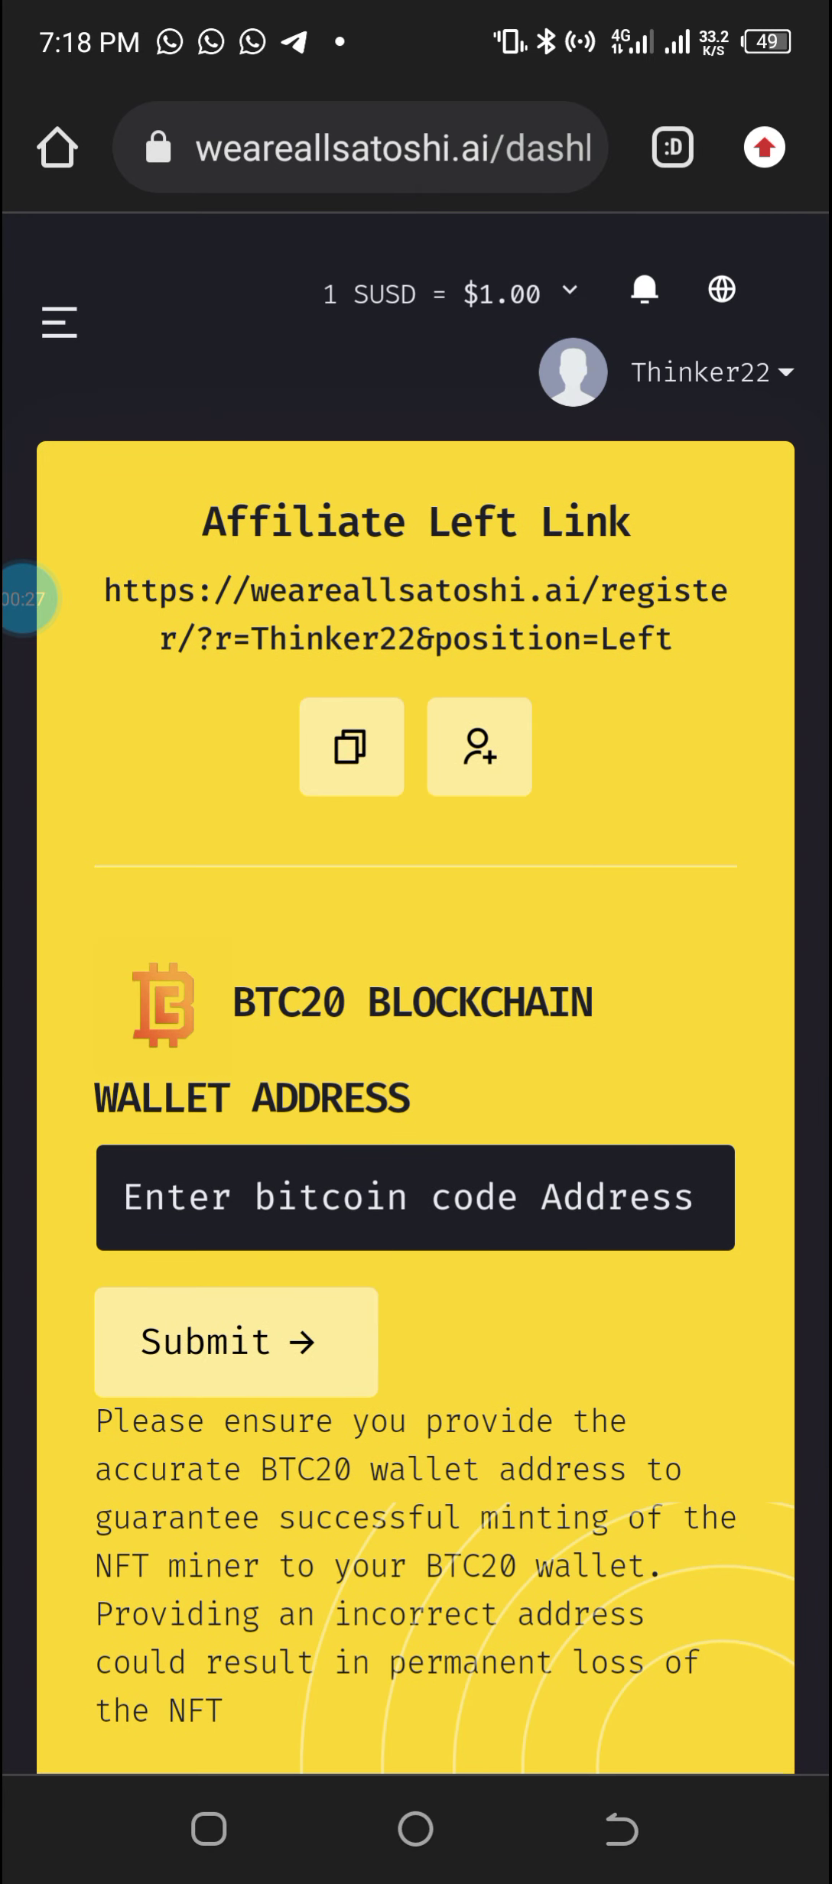
Step: Open the Thinker22 profile dropdown at the top right to show account options
click(27, 598)
click(103, 647)
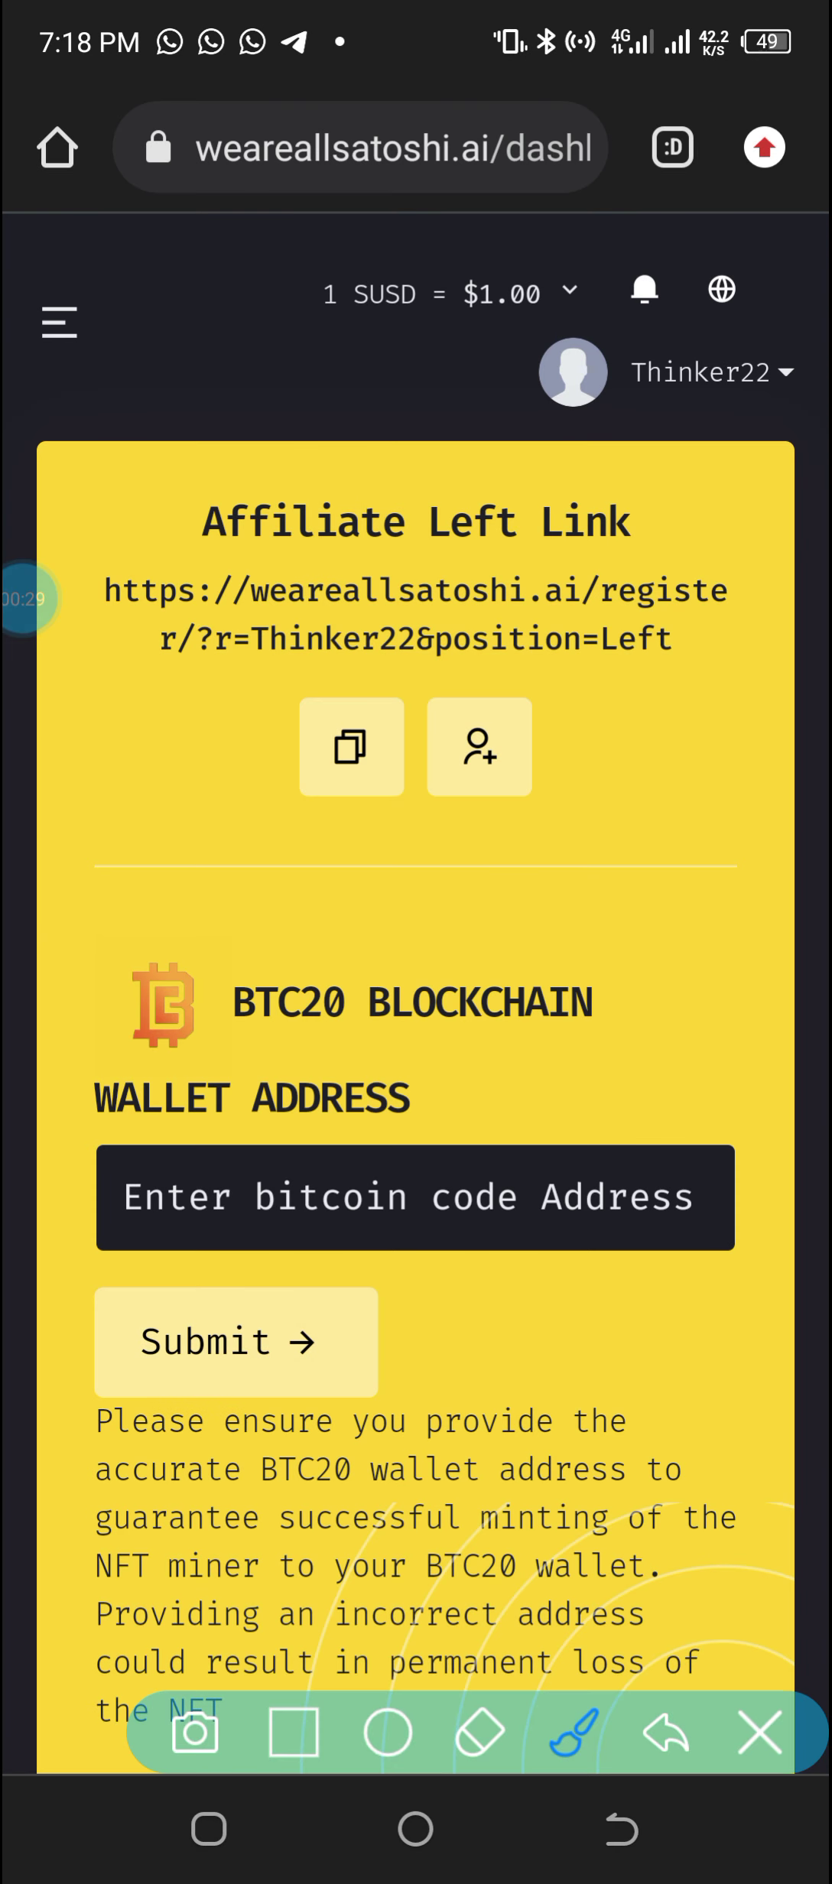
drag(485, 390, 617, 530)
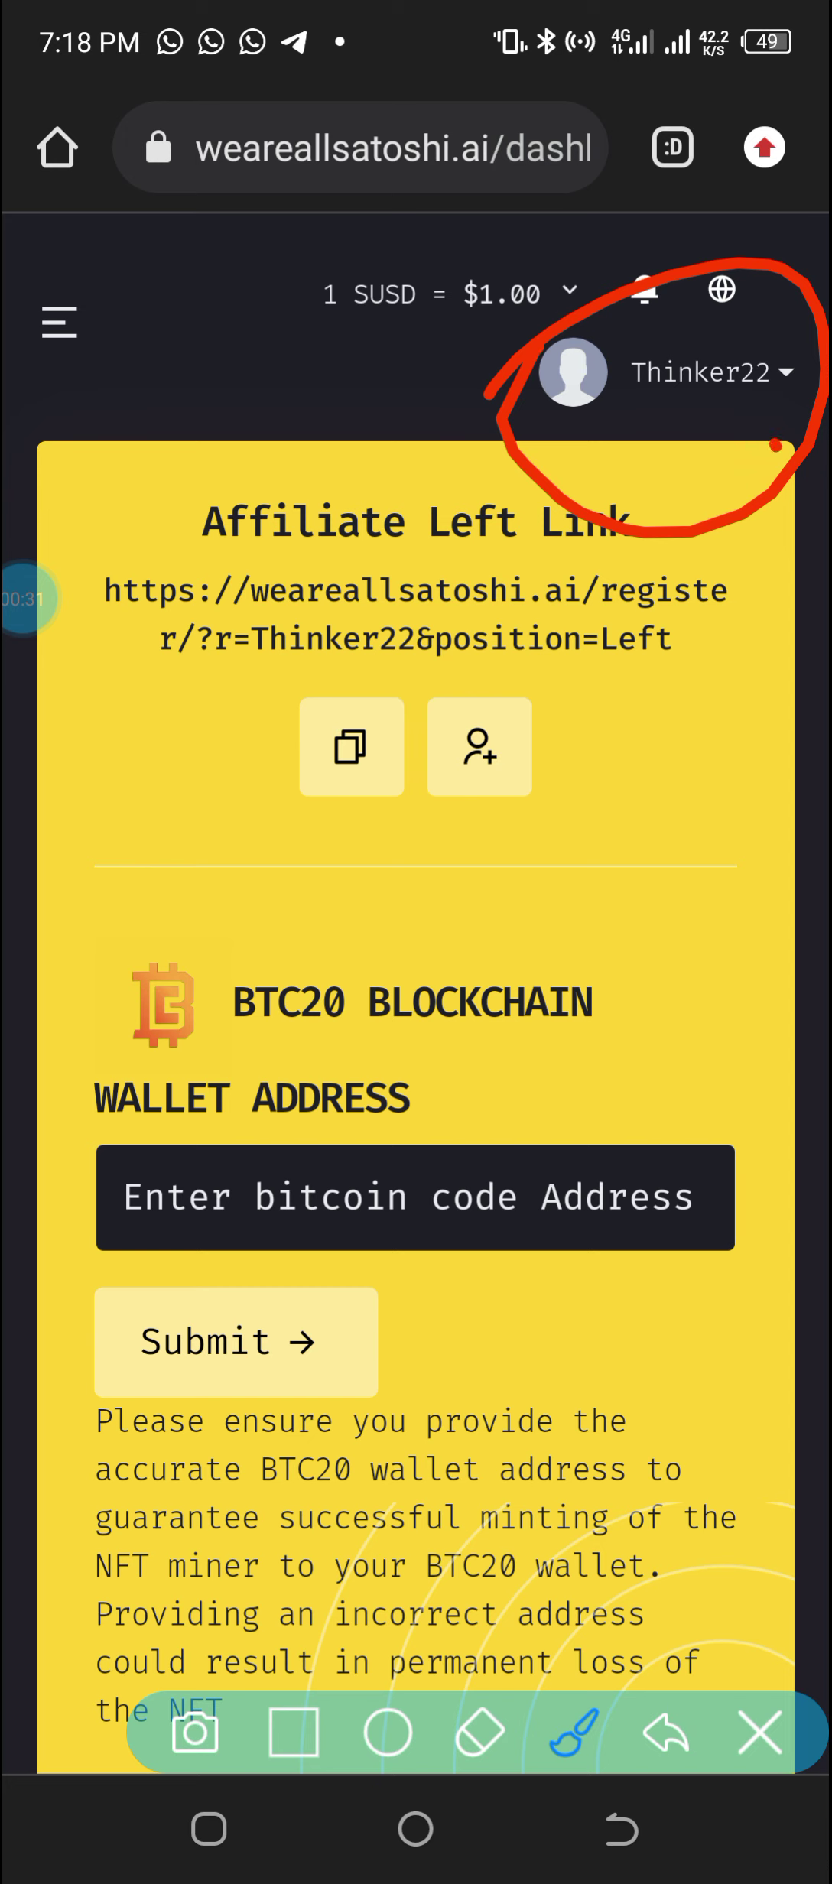
drag(771, 441, 801, 317)
click(758, 1732)
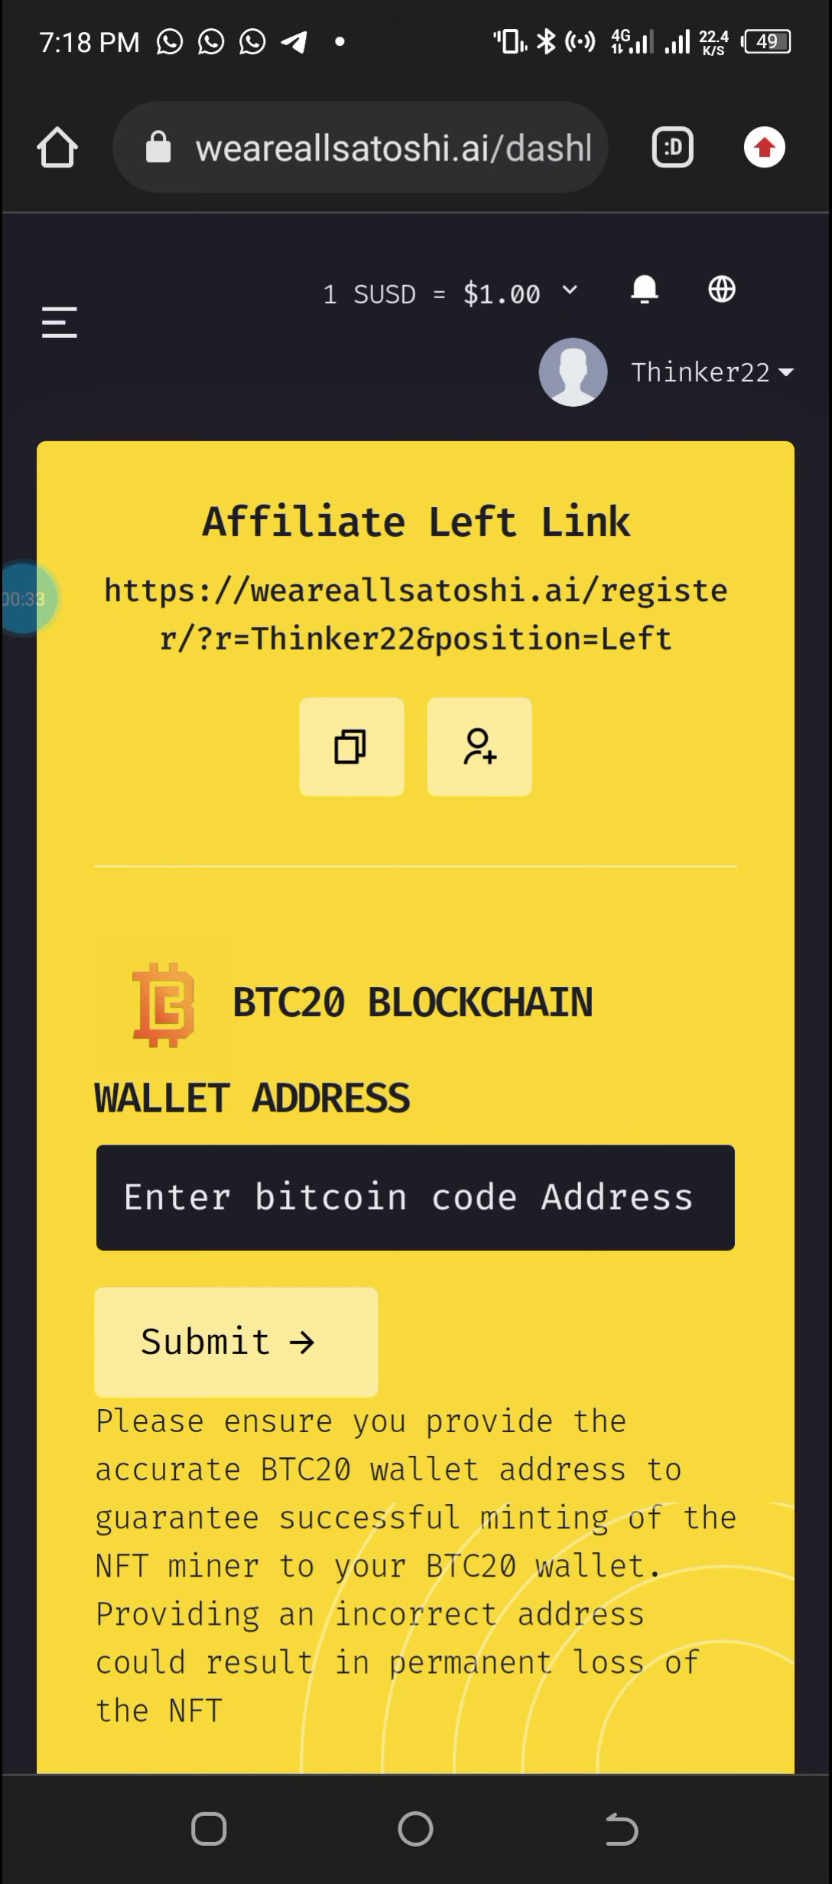
click(706, 371)
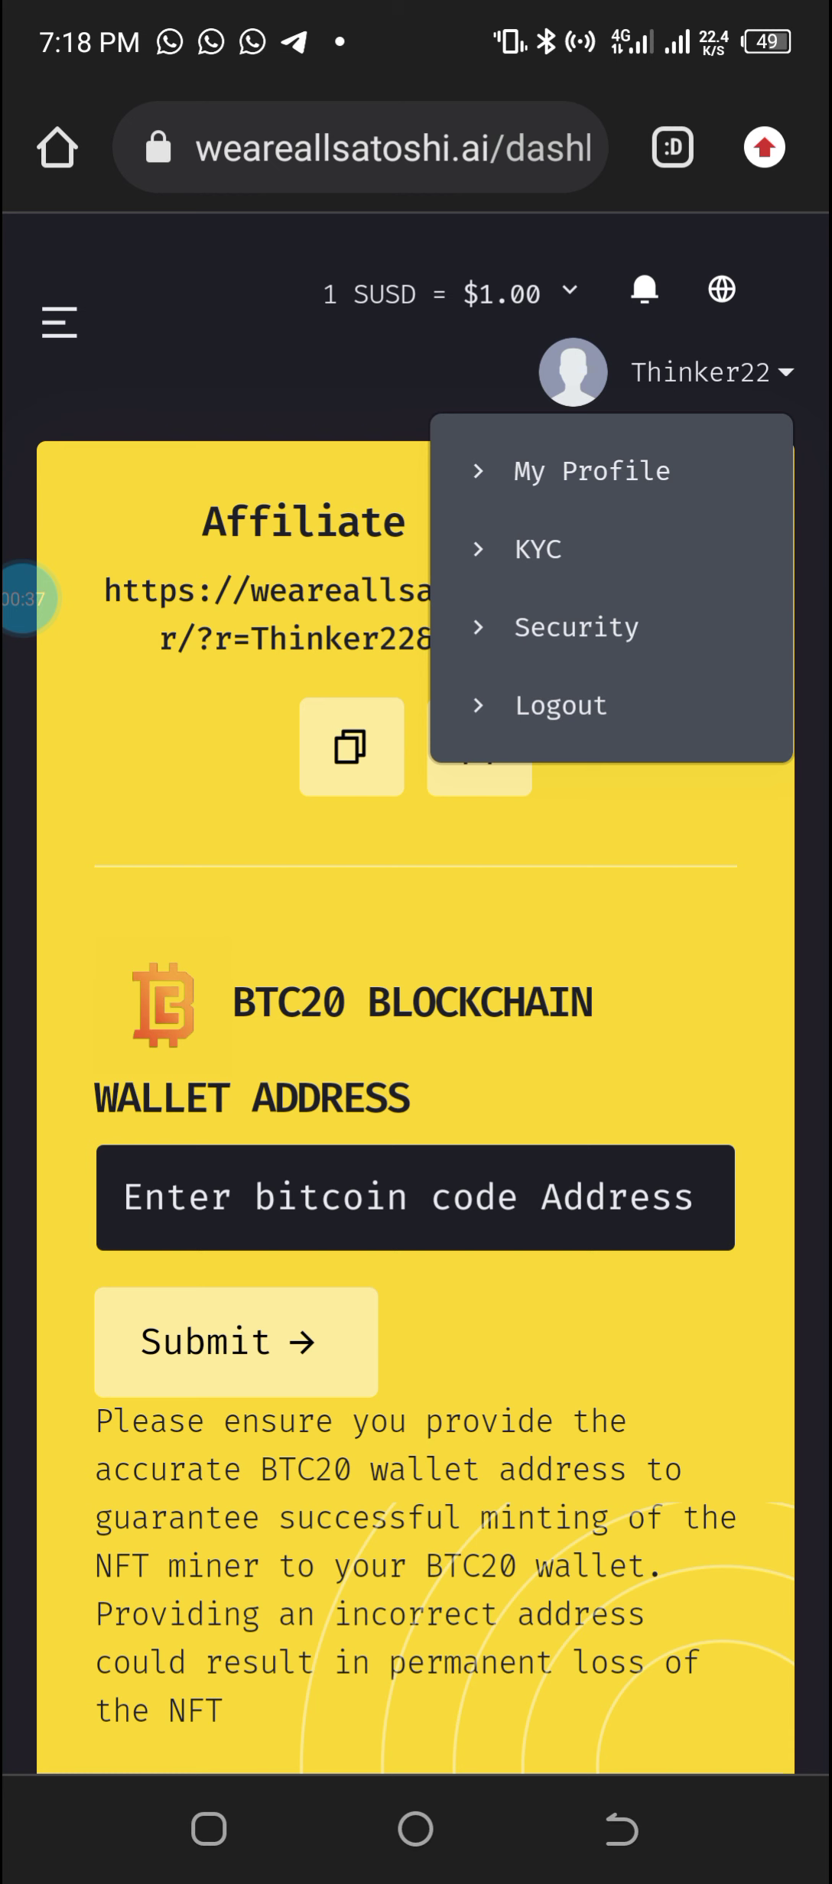
Step: Choose Security from the profile menu to reach the Security settings page
click(27, 598)
click(176, 685)
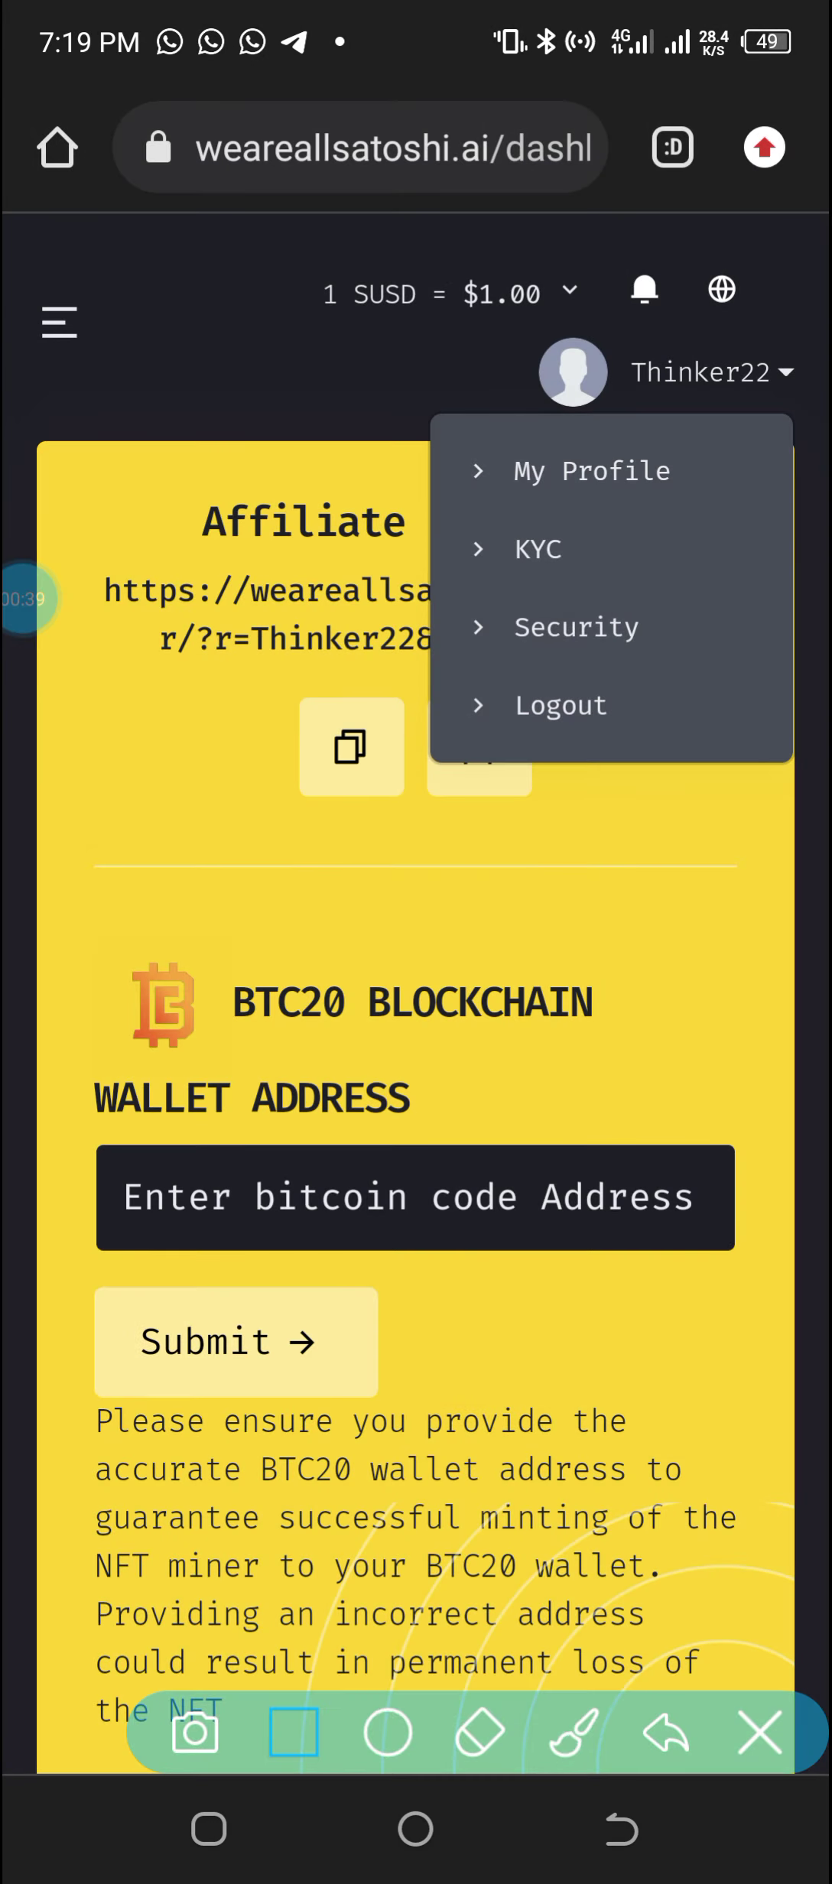
drag(434, 563, 684, 663)
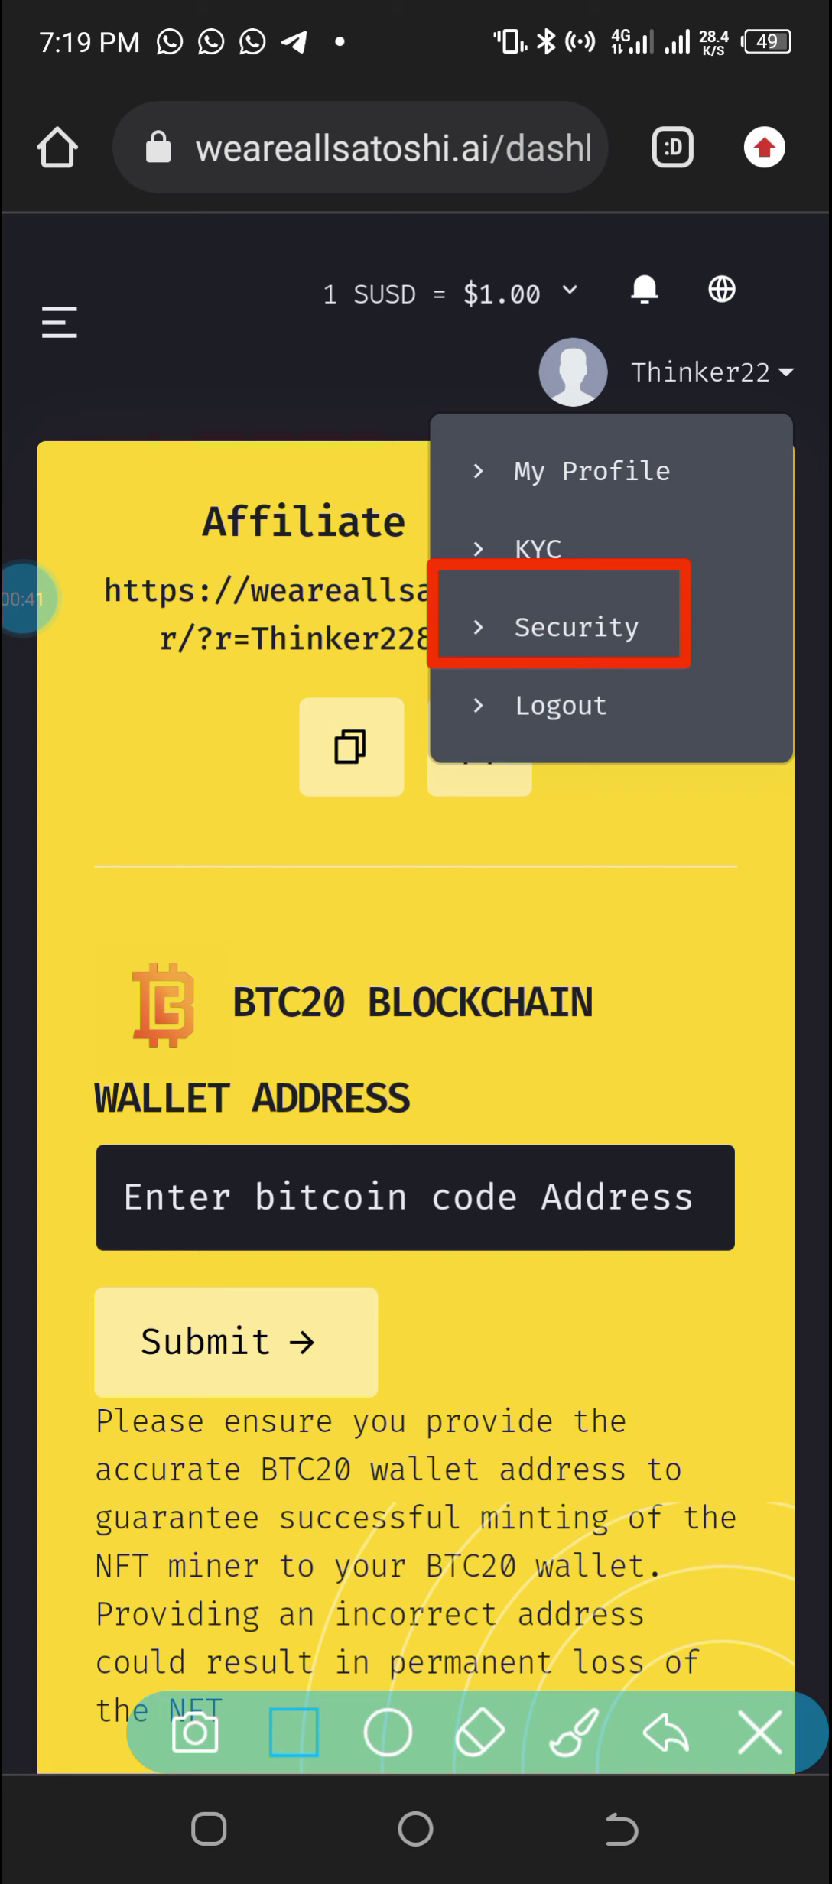
click(758, 1733)
click(577, 627)
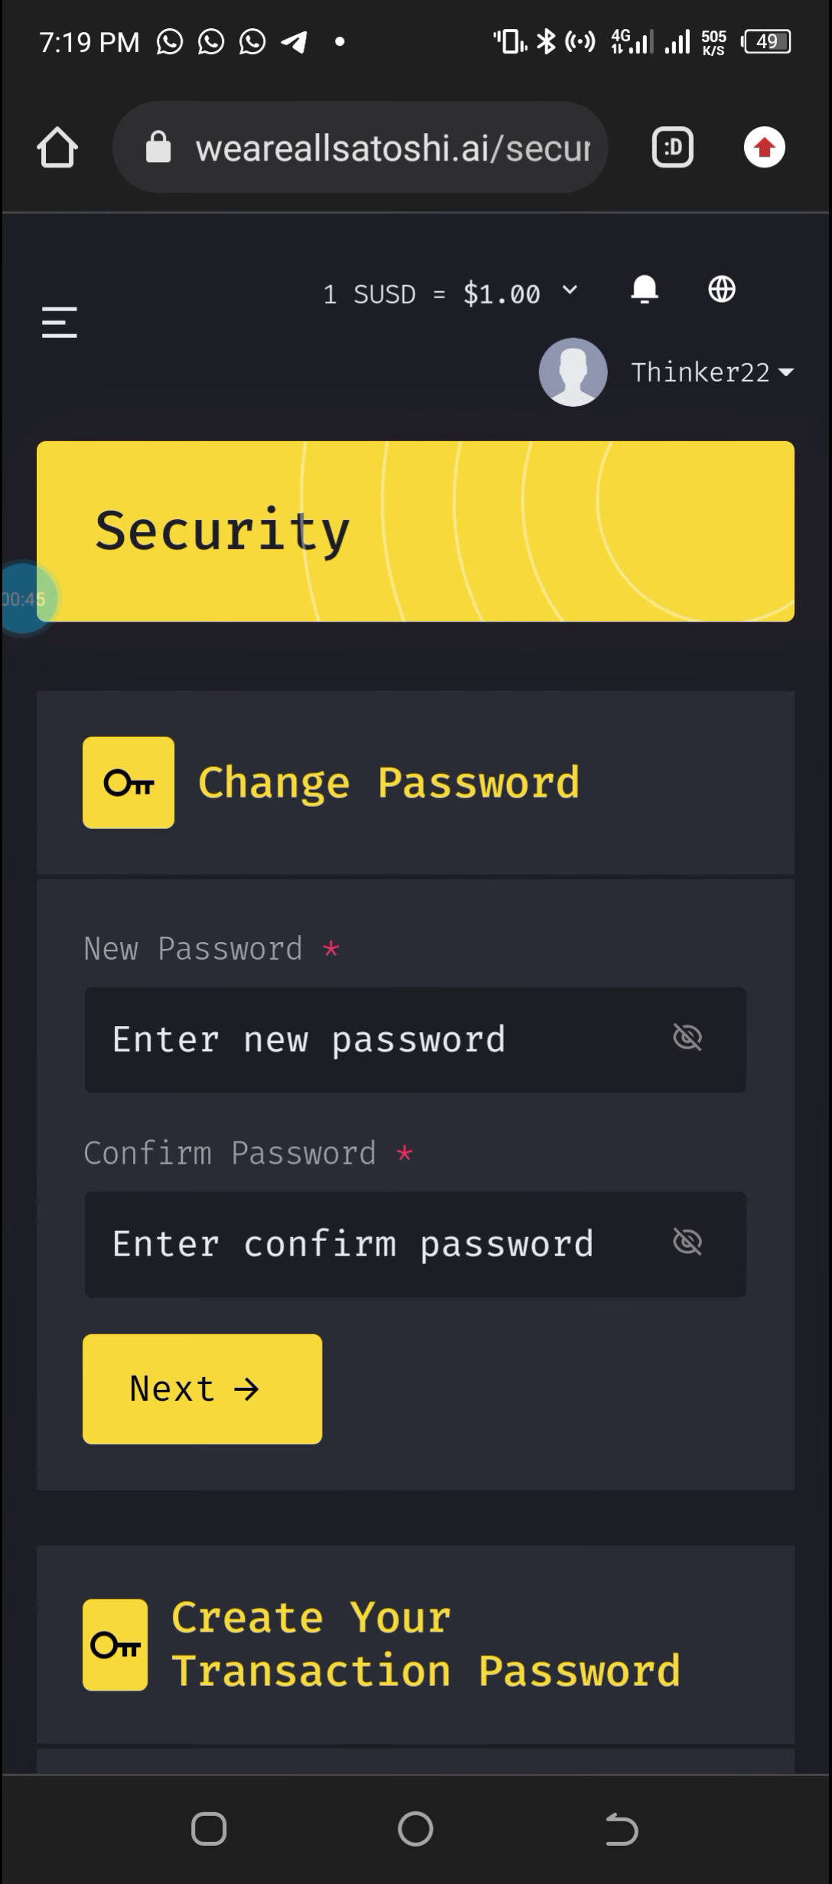
scroll(416, 1031, down, 4)
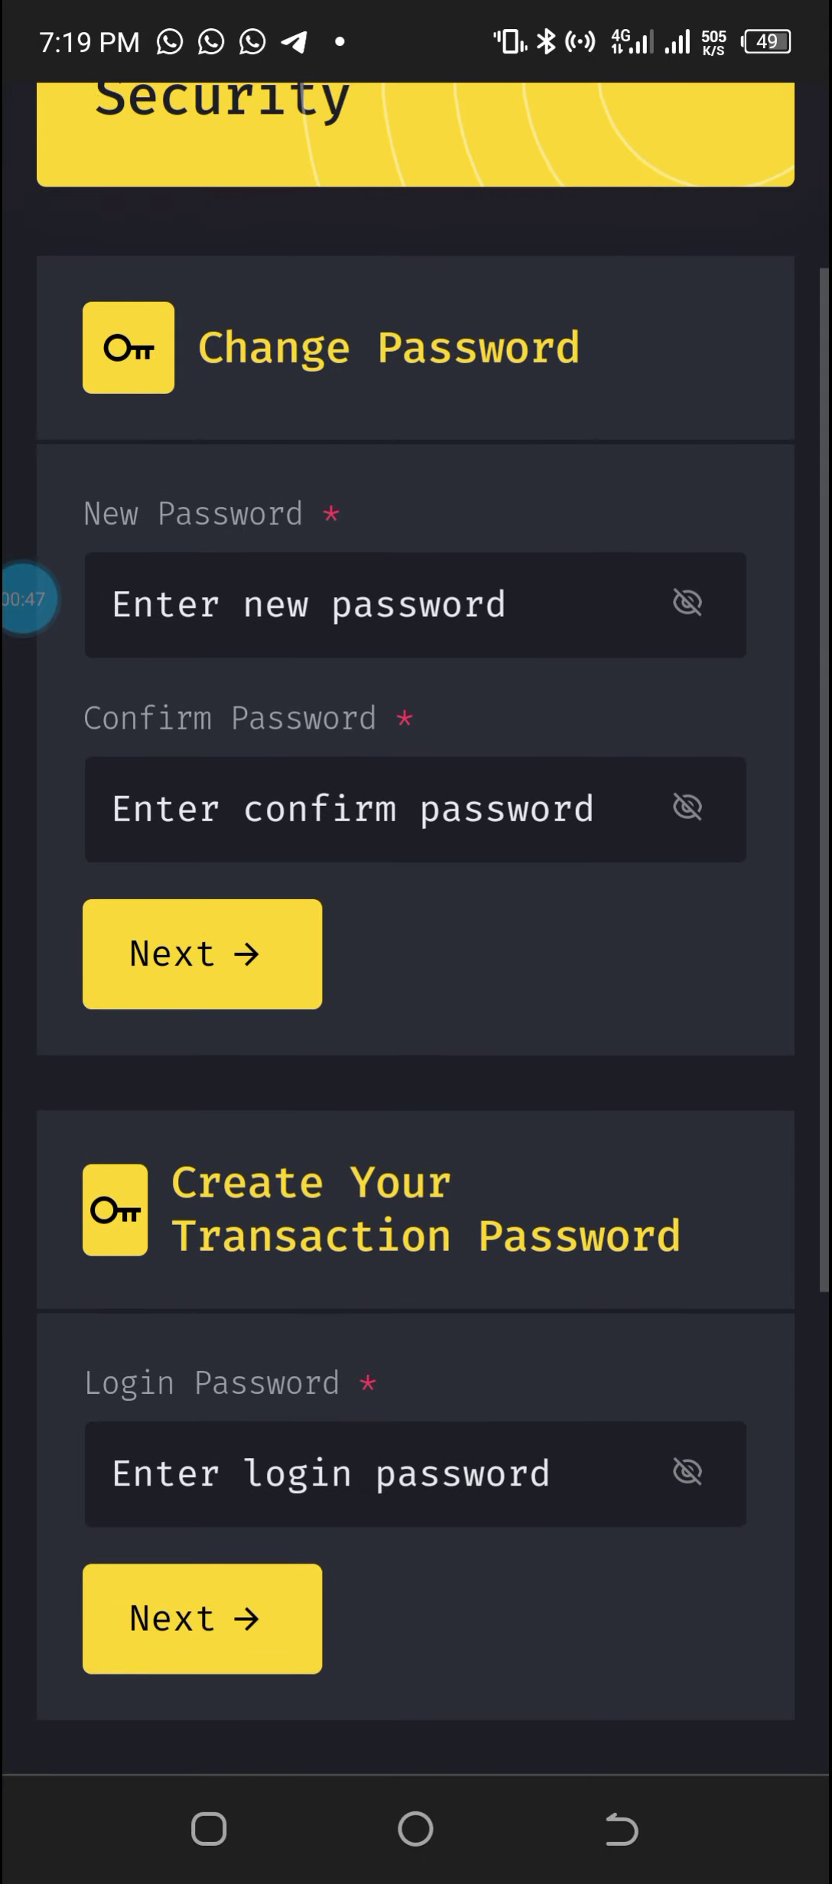
scroll(416, 1031, down, 1)
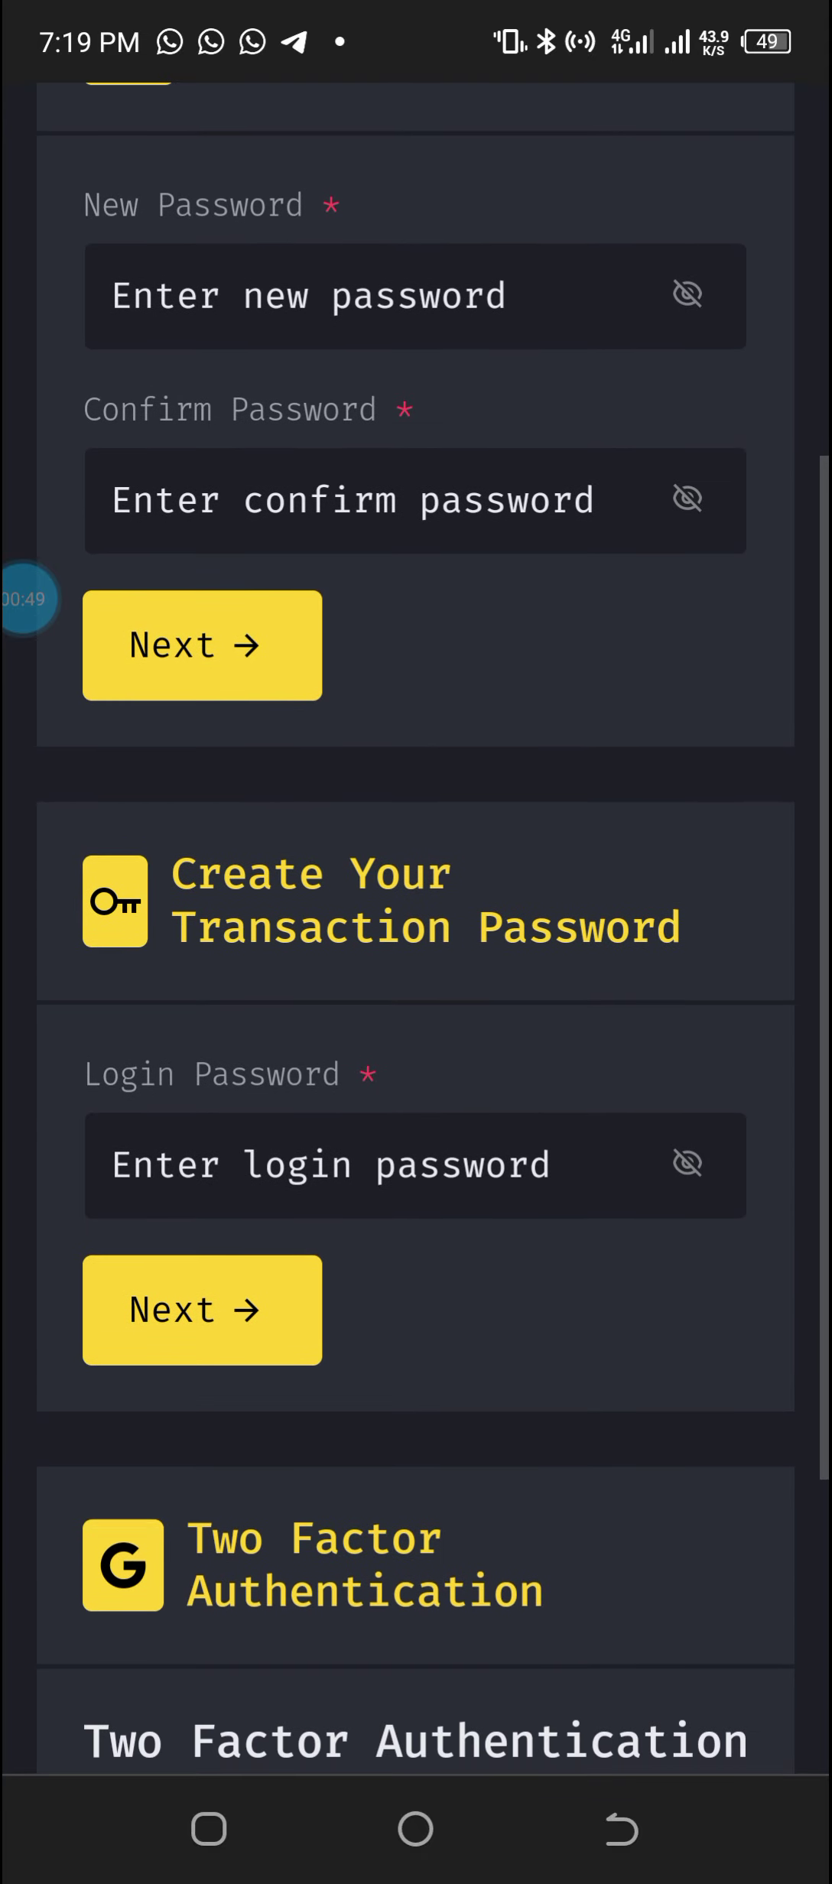
scroll(416, 1031, down, 1)
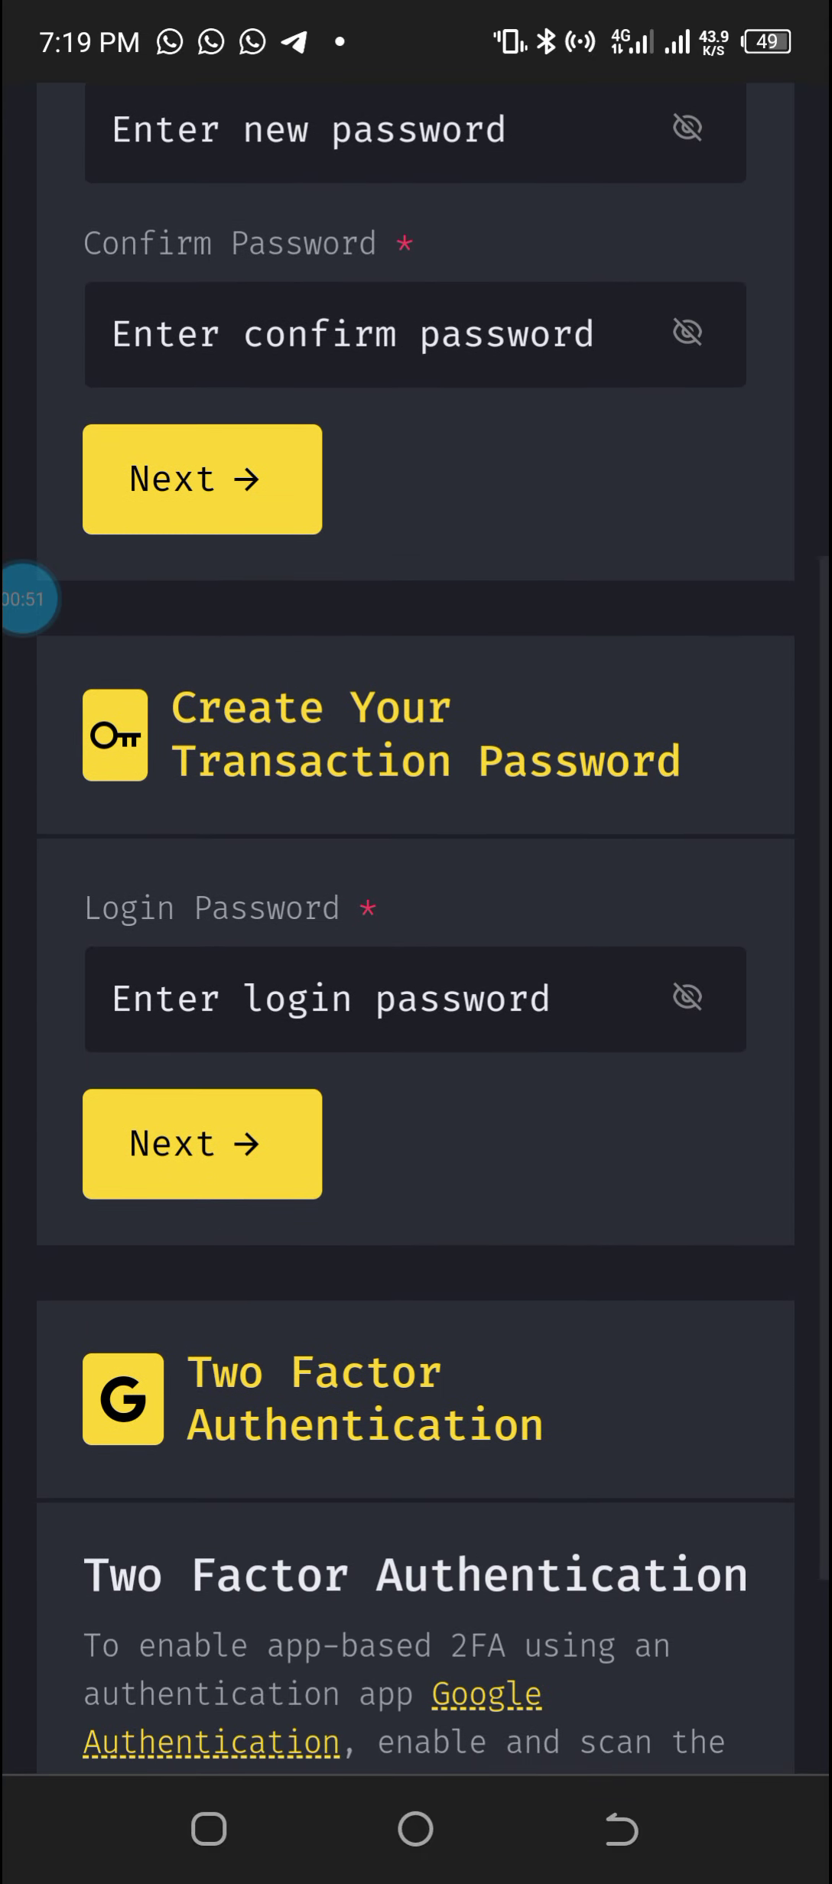
click(25, 598)
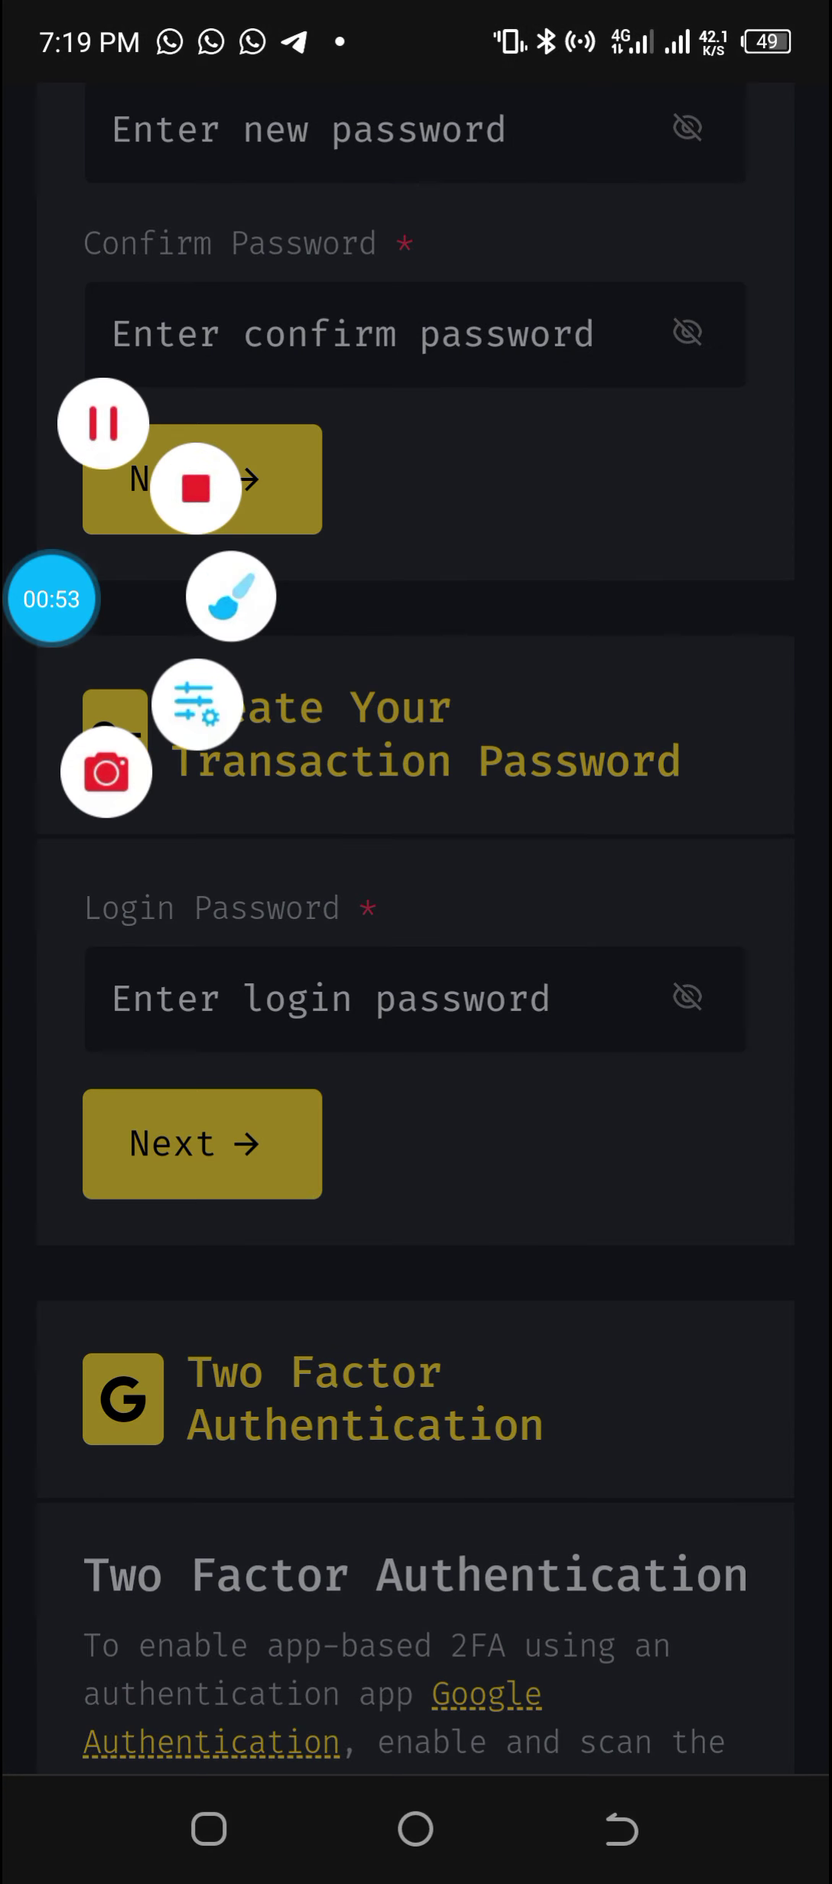
click(202, 602)
click(292, 1733)
mouse_move(60, 633)
mouse_down()
mouse_move(750, 853)
mouse_move(770, 851)
mouse_up()
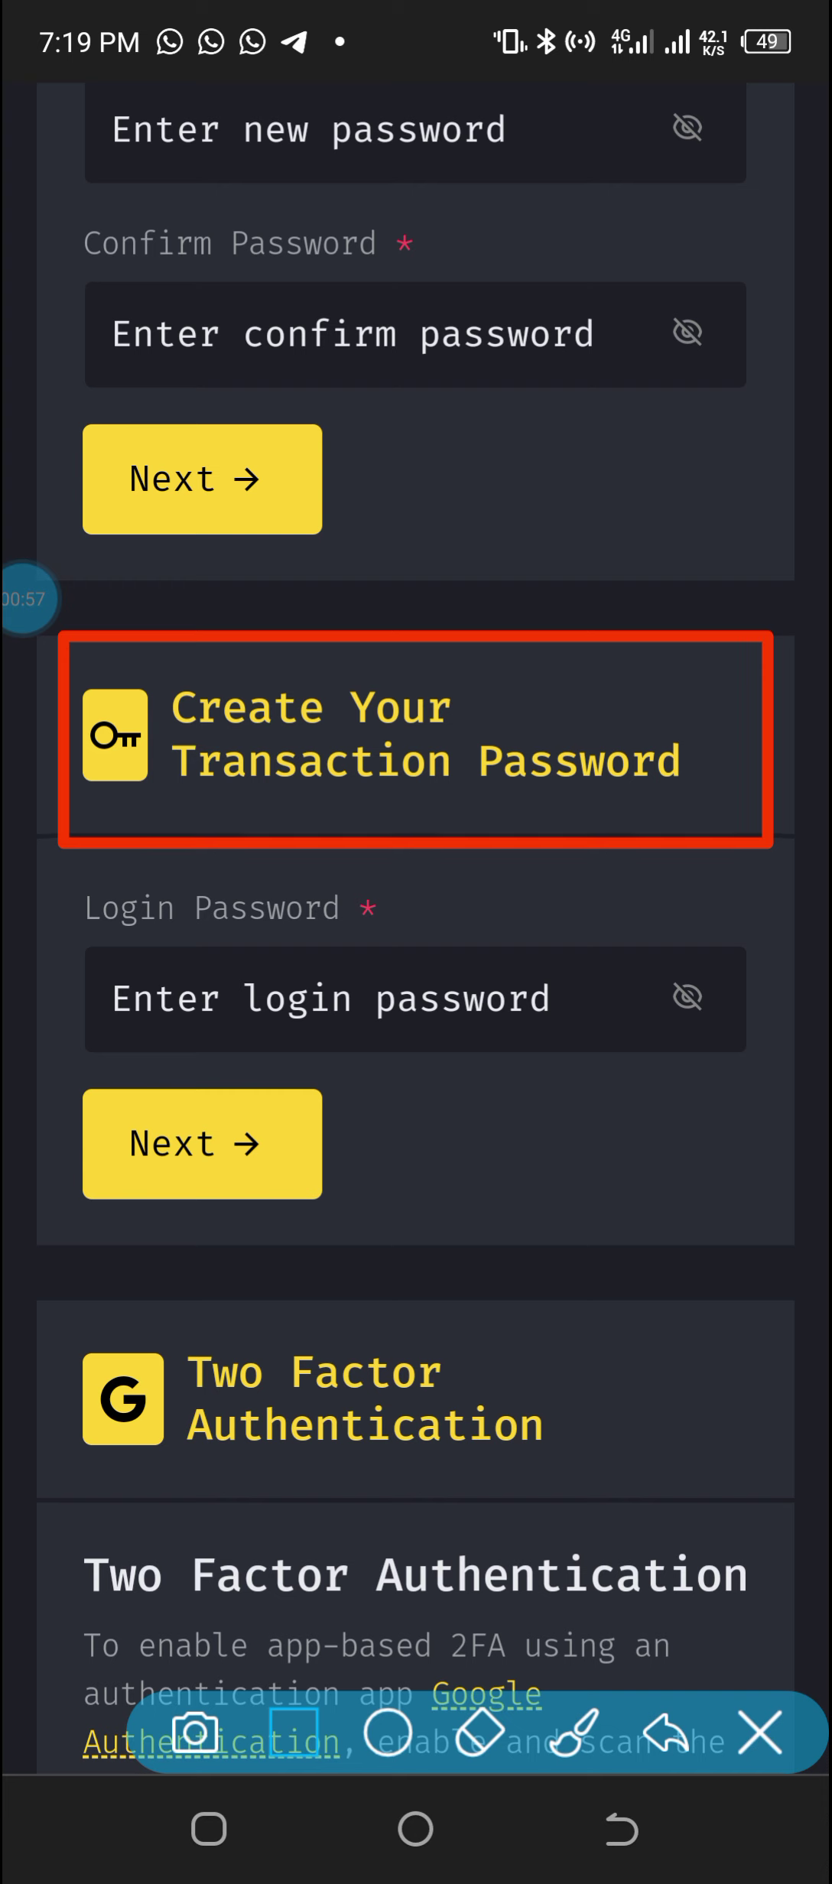
drag(45, 875, 770, 1080)
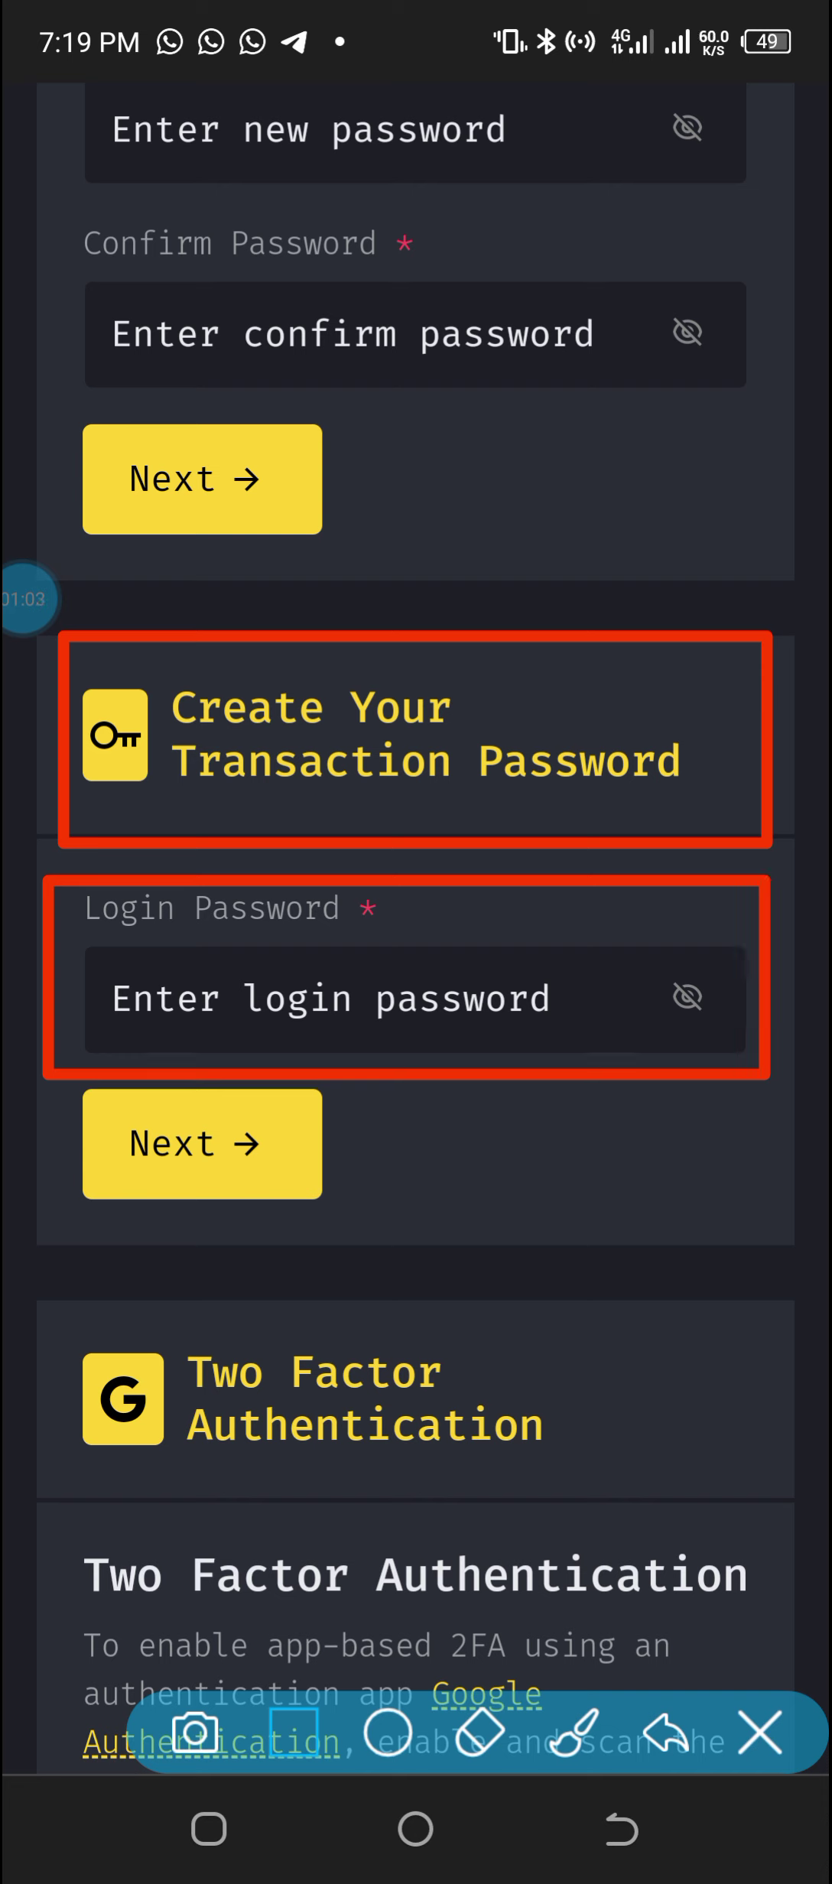
drag(770, 1081, 770, 1084)
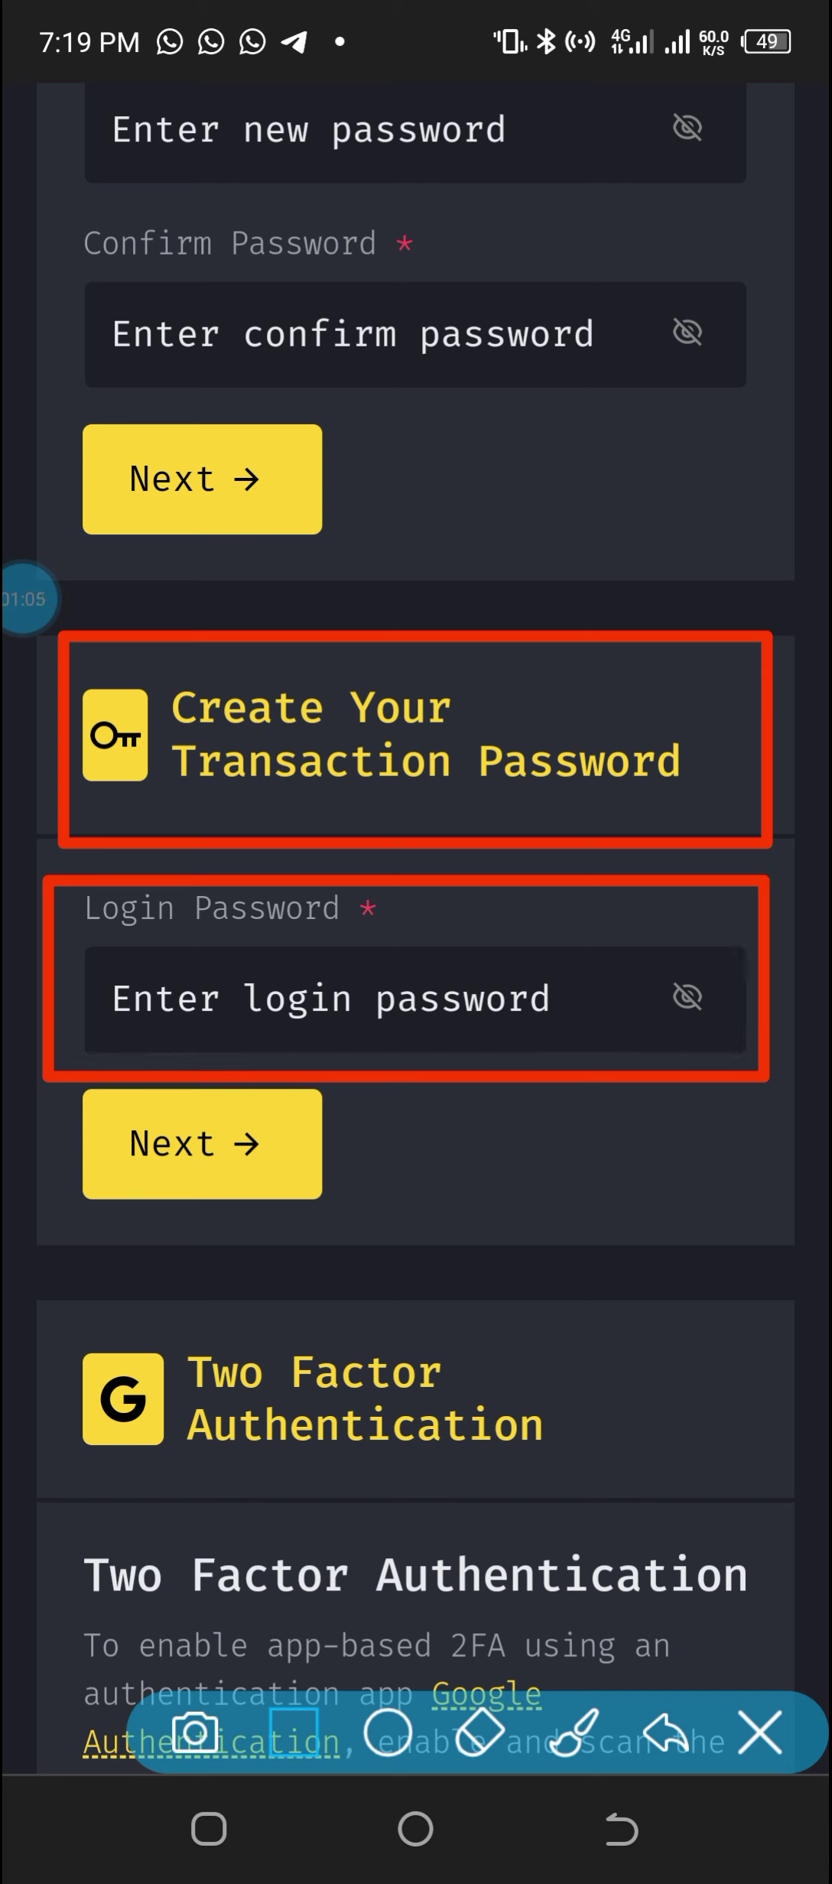
mouse_move(67, 1066)
mouse_down()
mouse_move(214, 1233)
mouse_move(317, 1230)
mouse_up()
Step: Autofill Login Password from the saved account and submit it to request an emailed OTP
click(762, 1734)
click(414, 997)
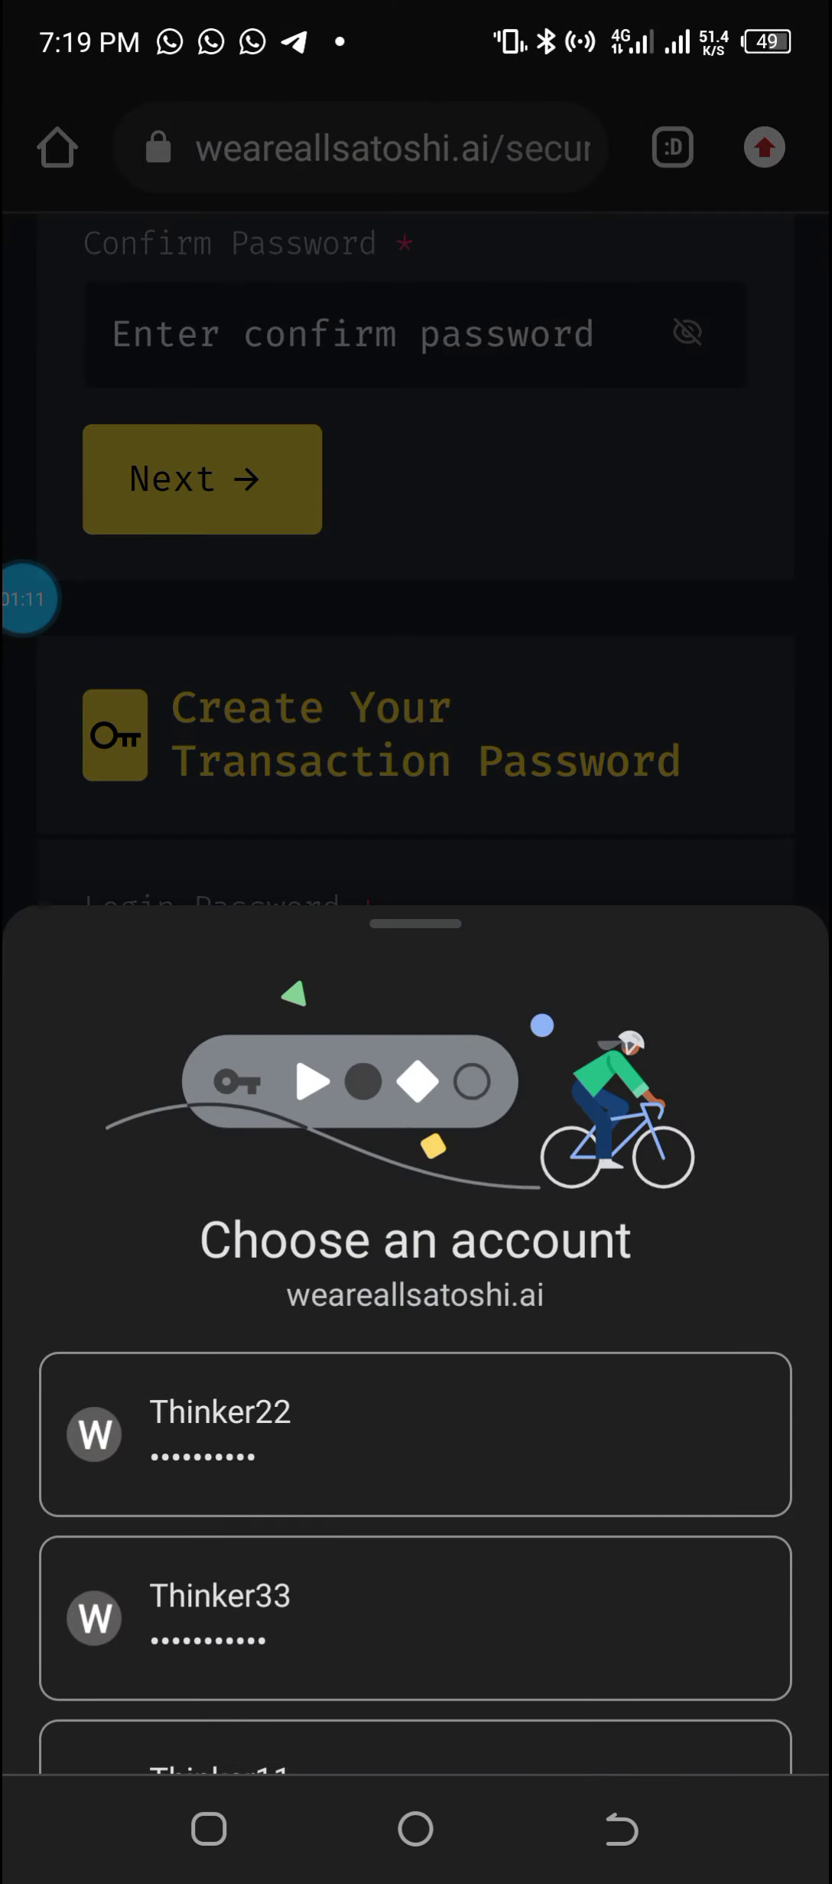
click(27, 598)
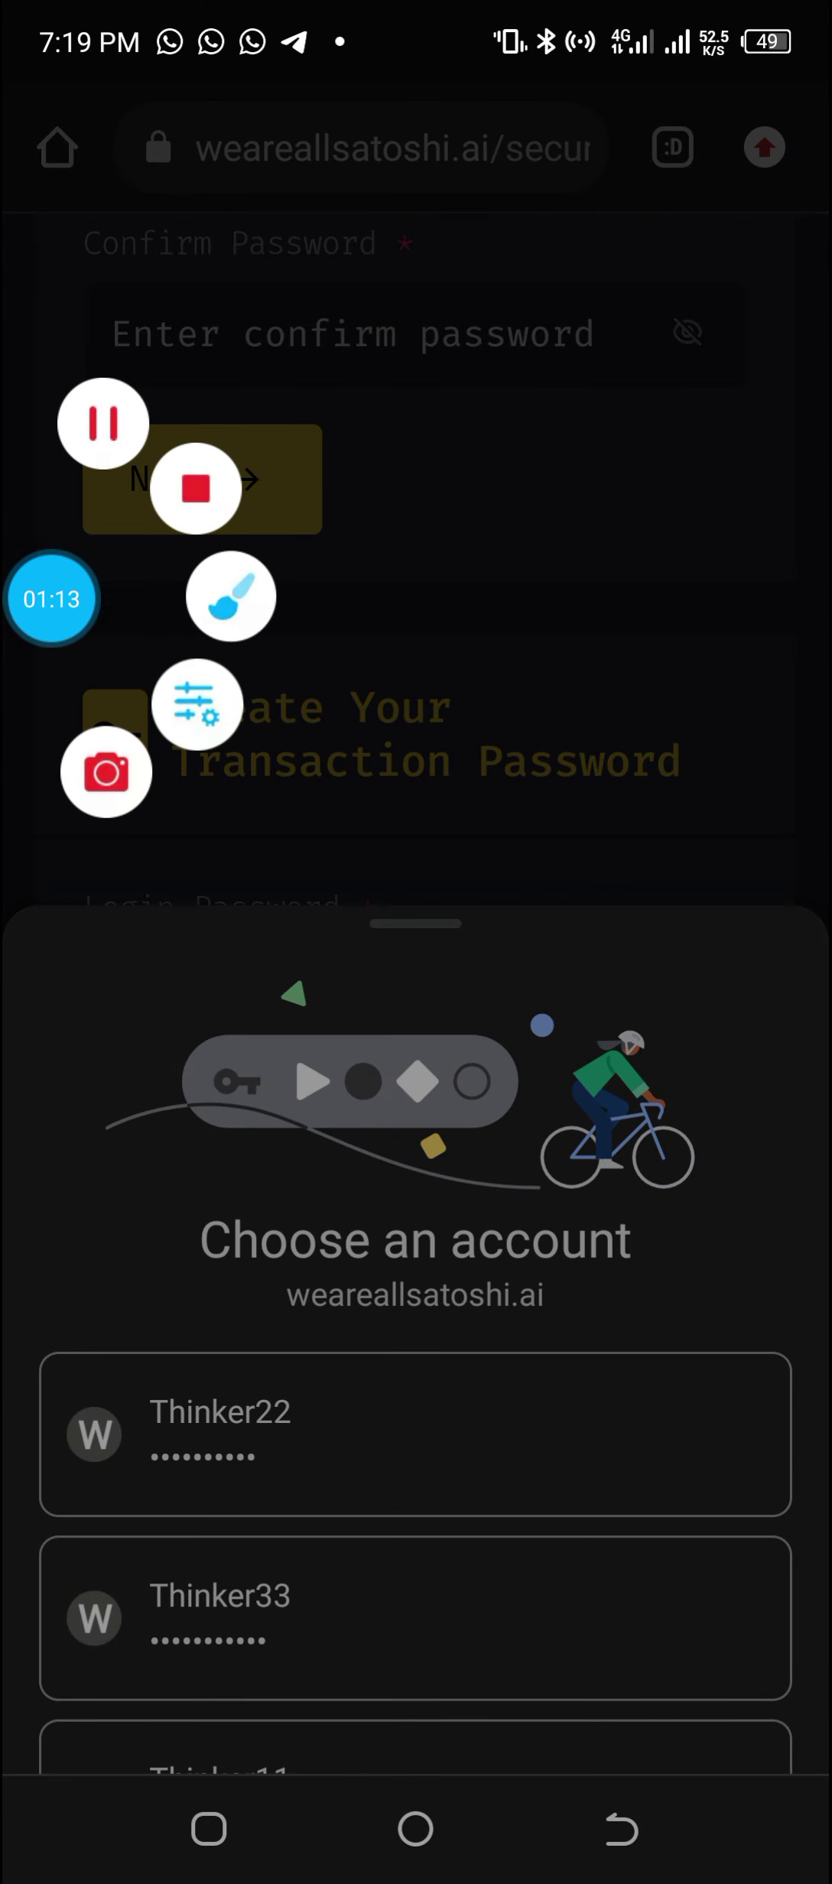
click(414, 1434)
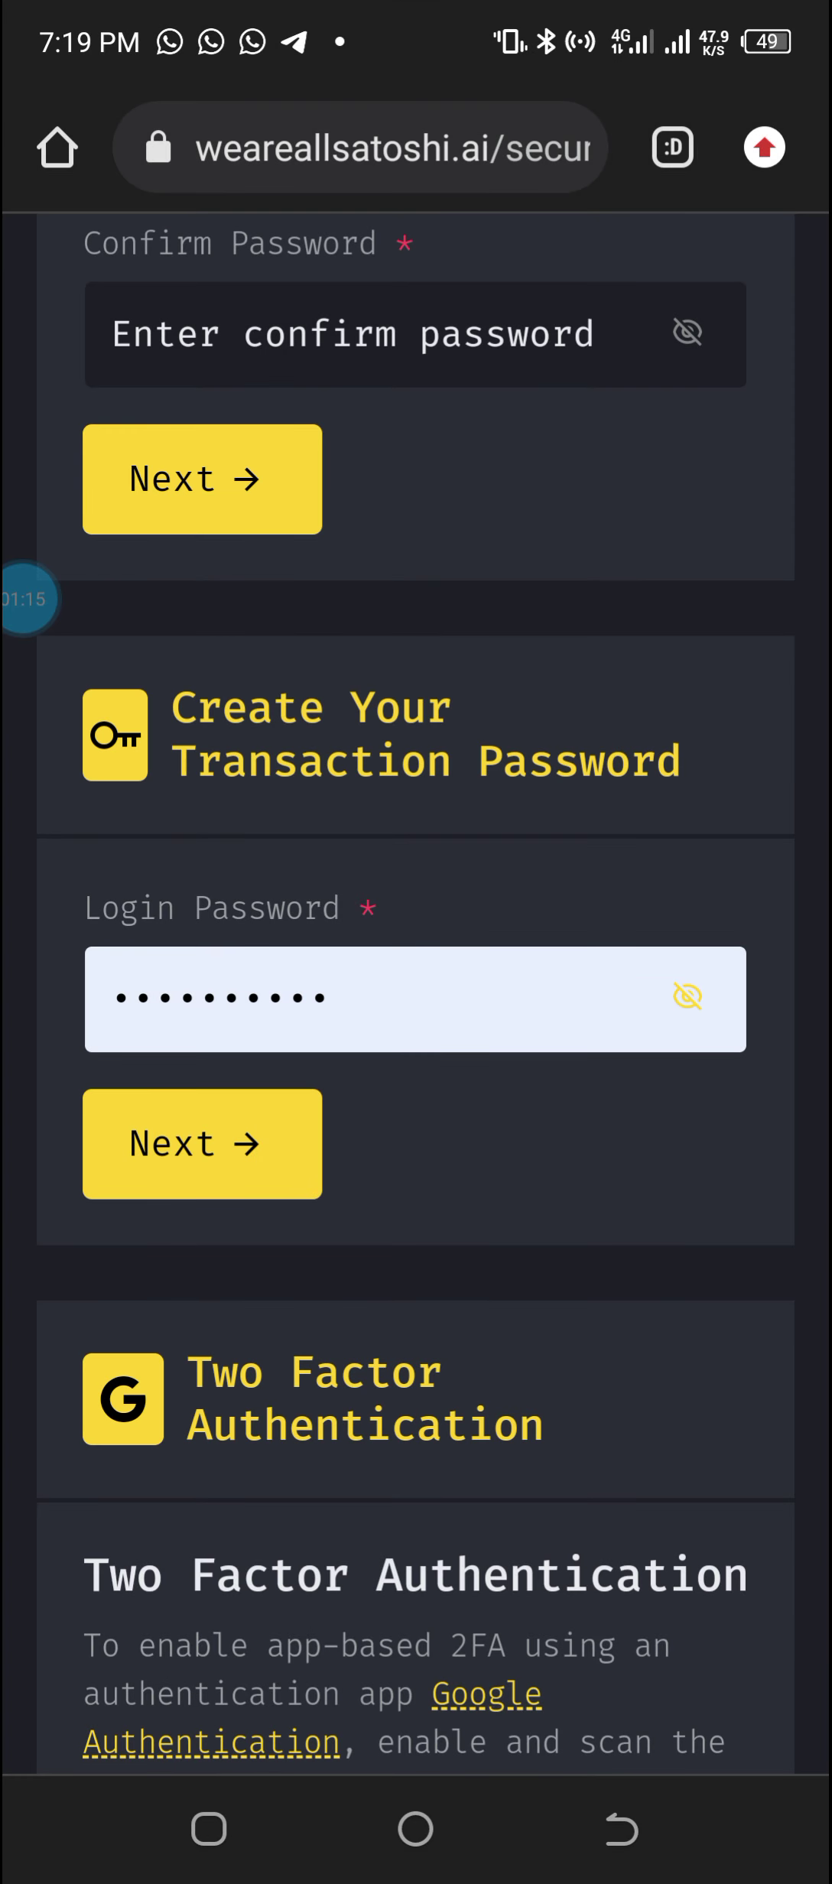
click(202, 1144)
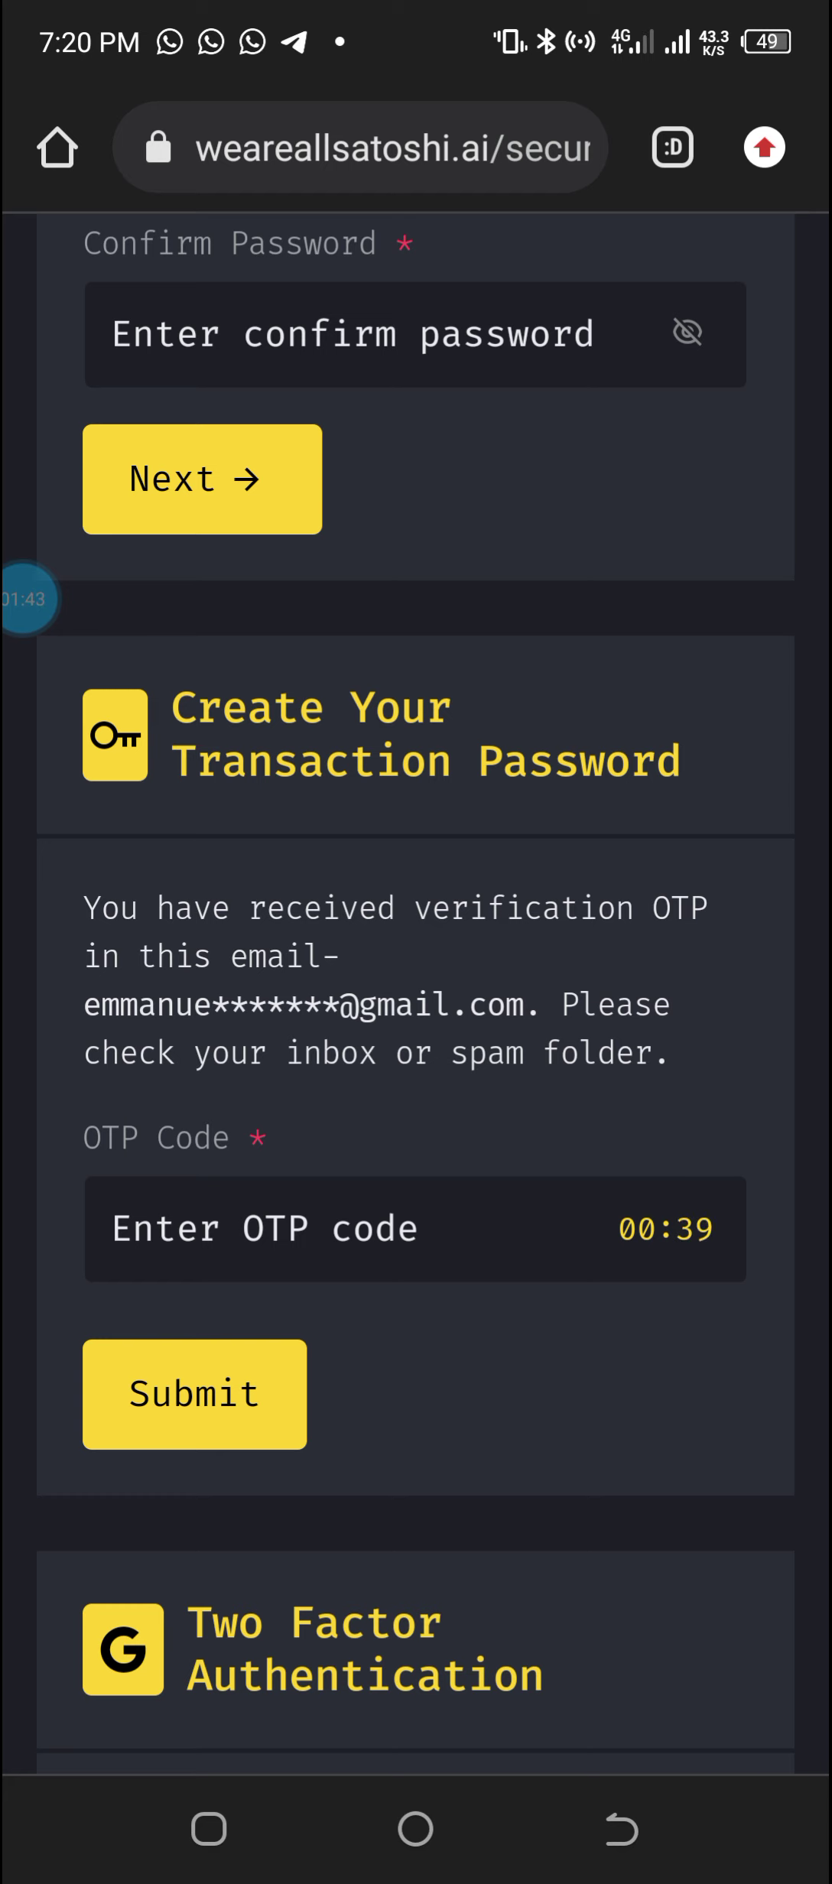
scroll(416, 942, down, 1)
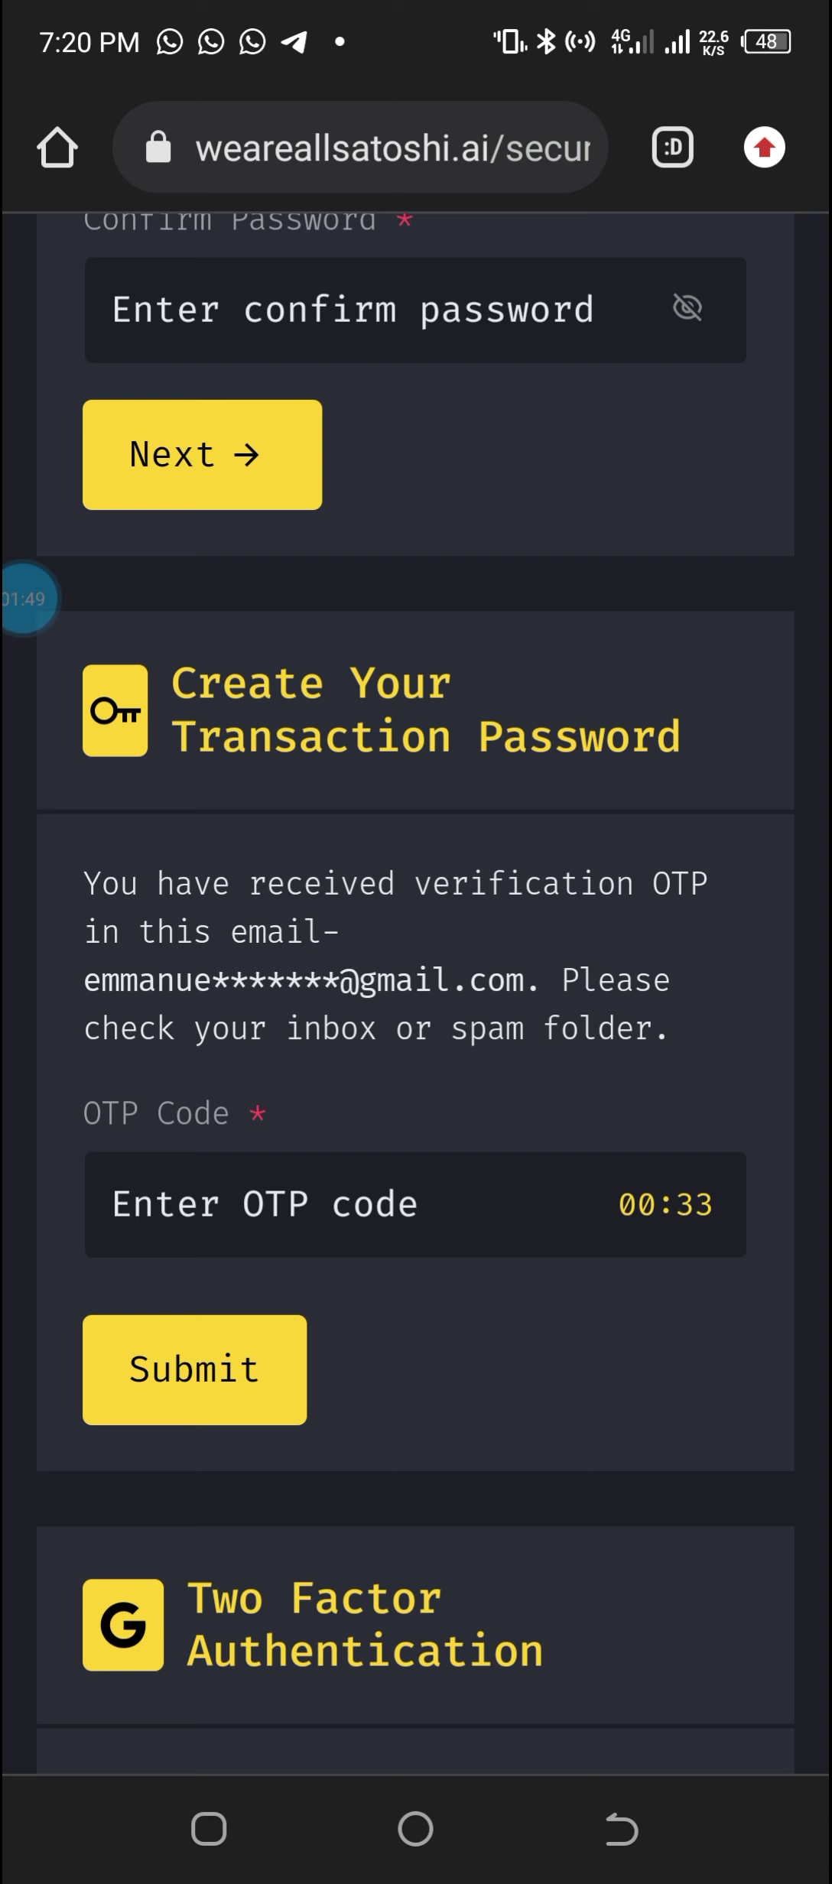
click(353, 1204)
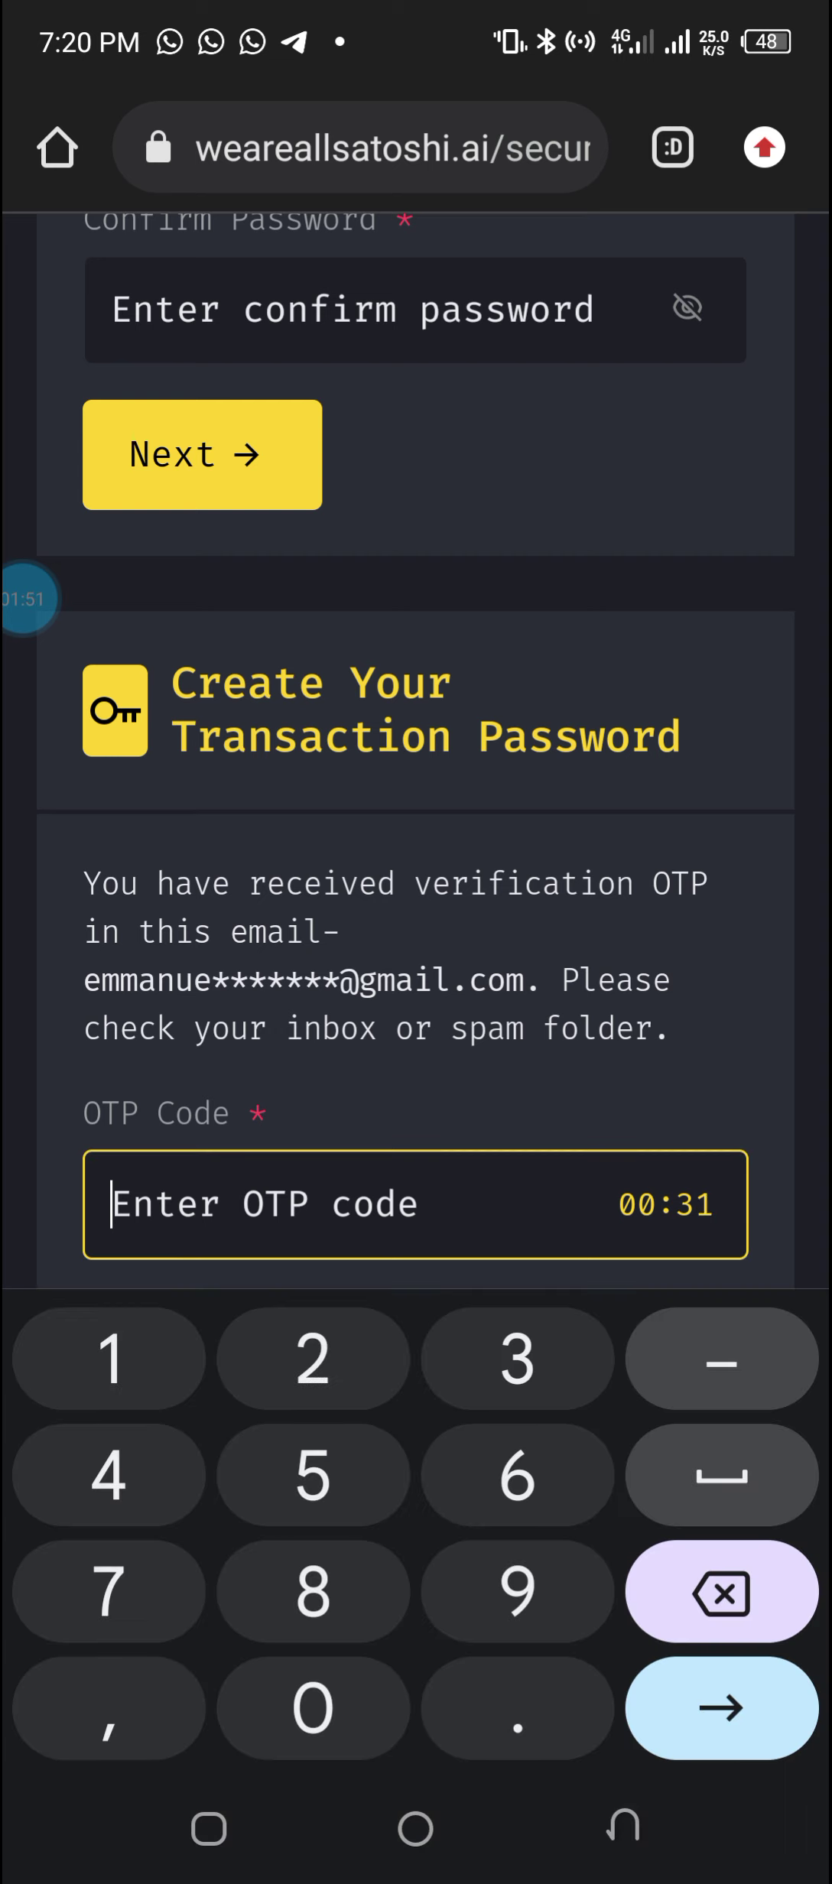
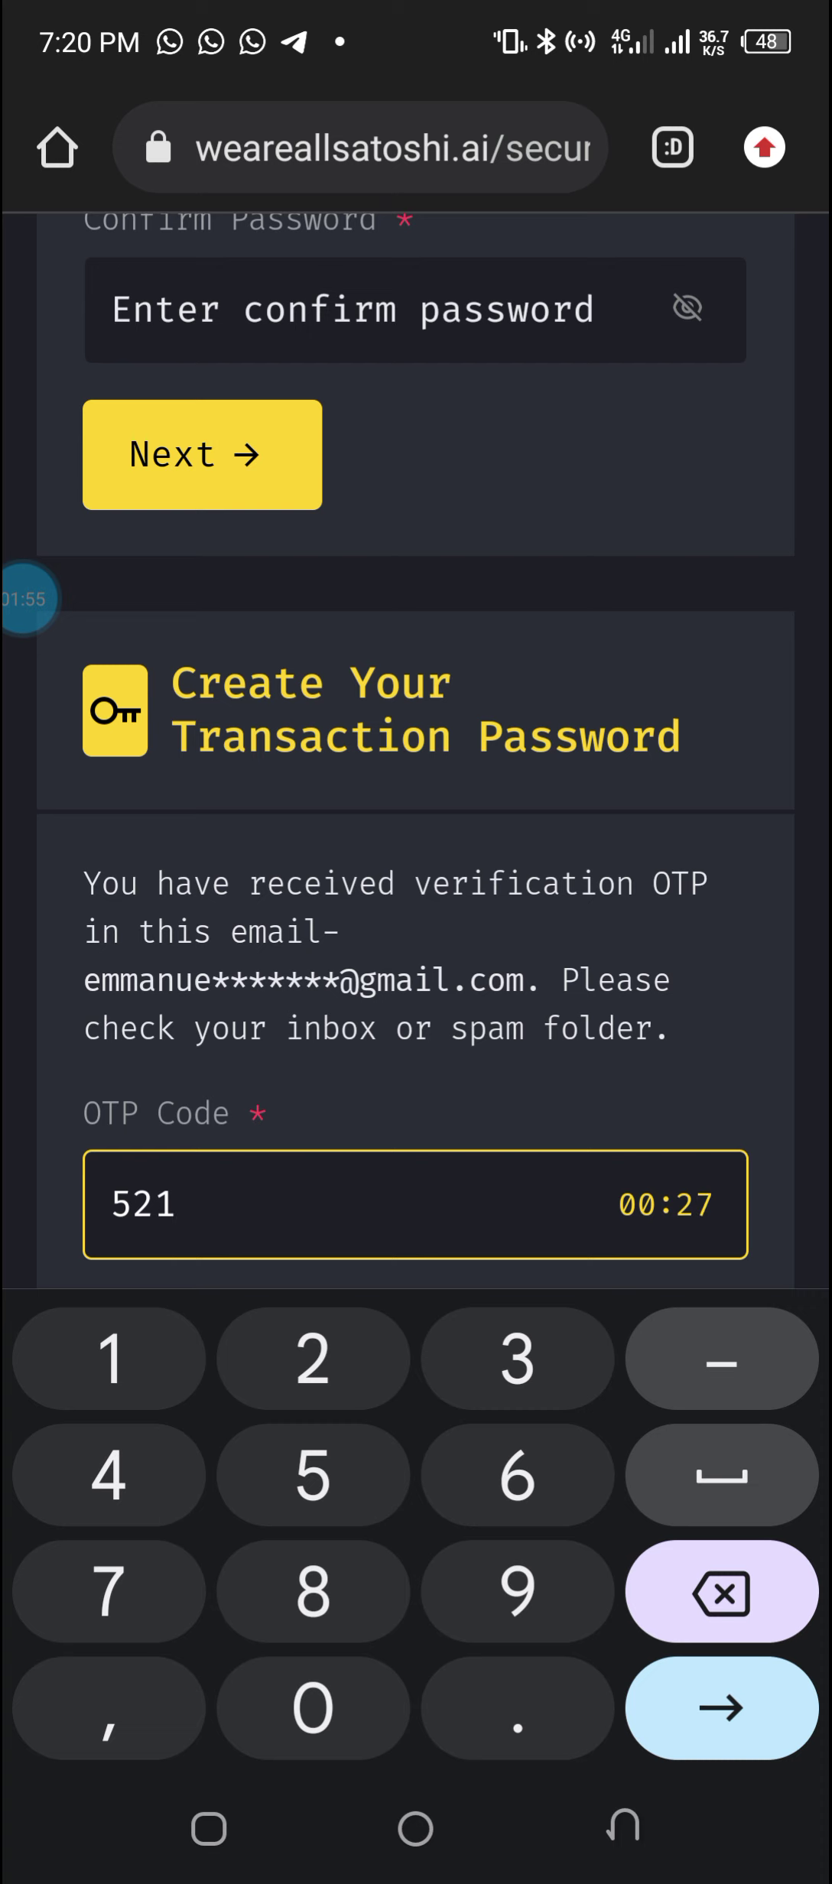
click(312, 1475)
click(108, 1474)
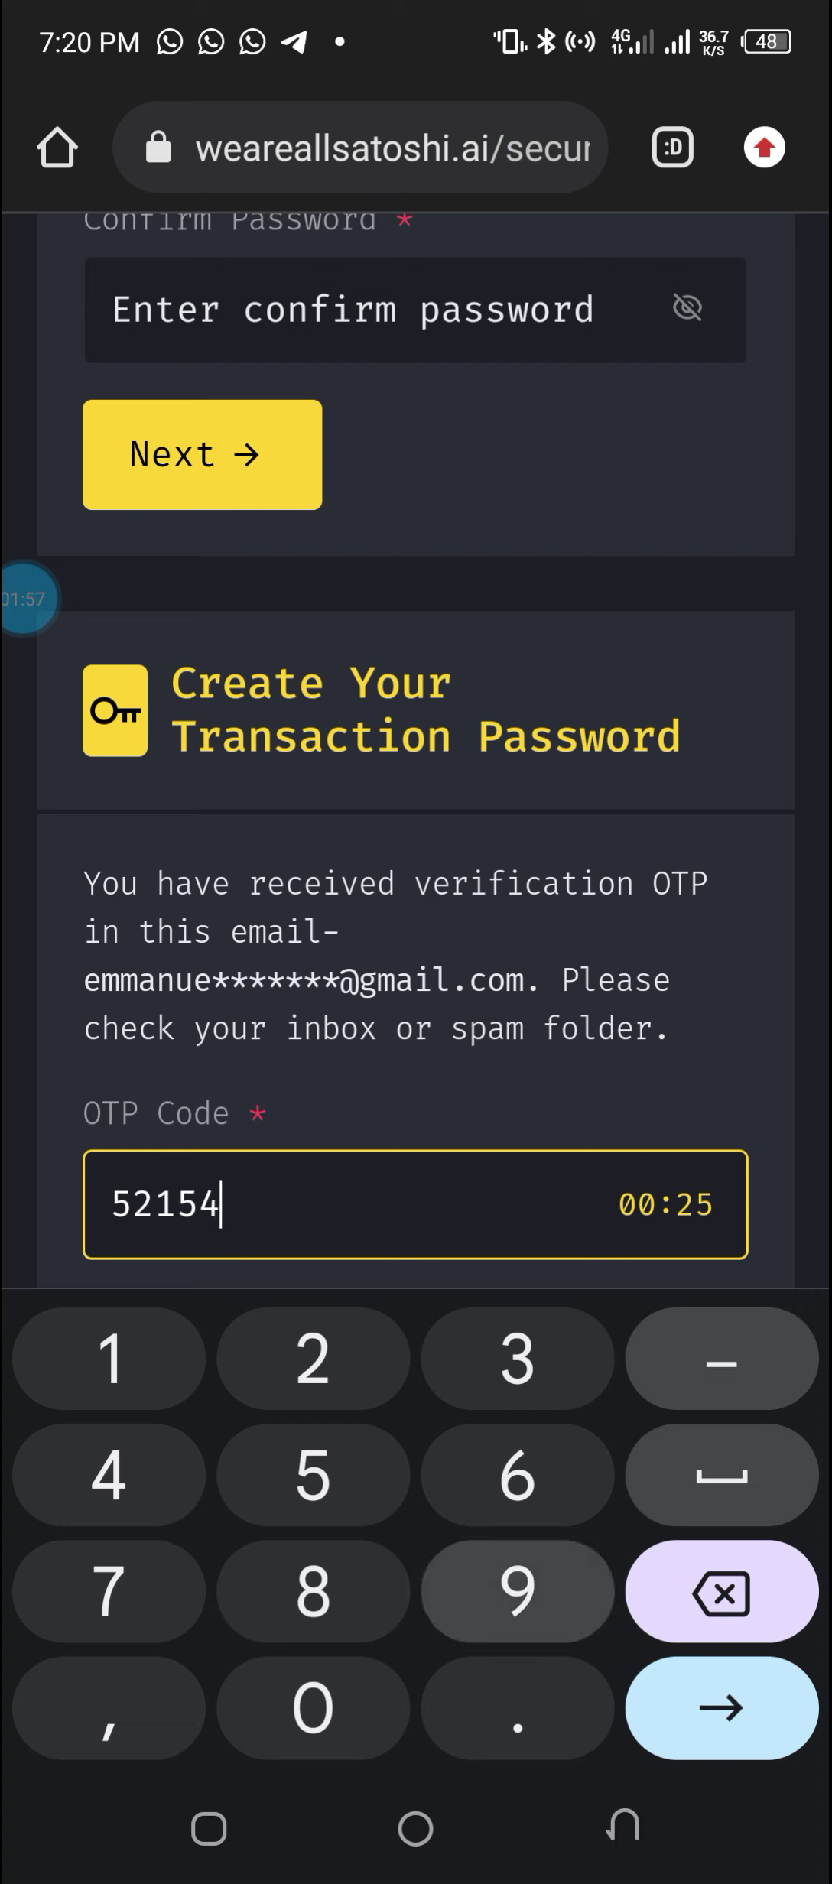
click(516, 1591)
click(622, 1828)
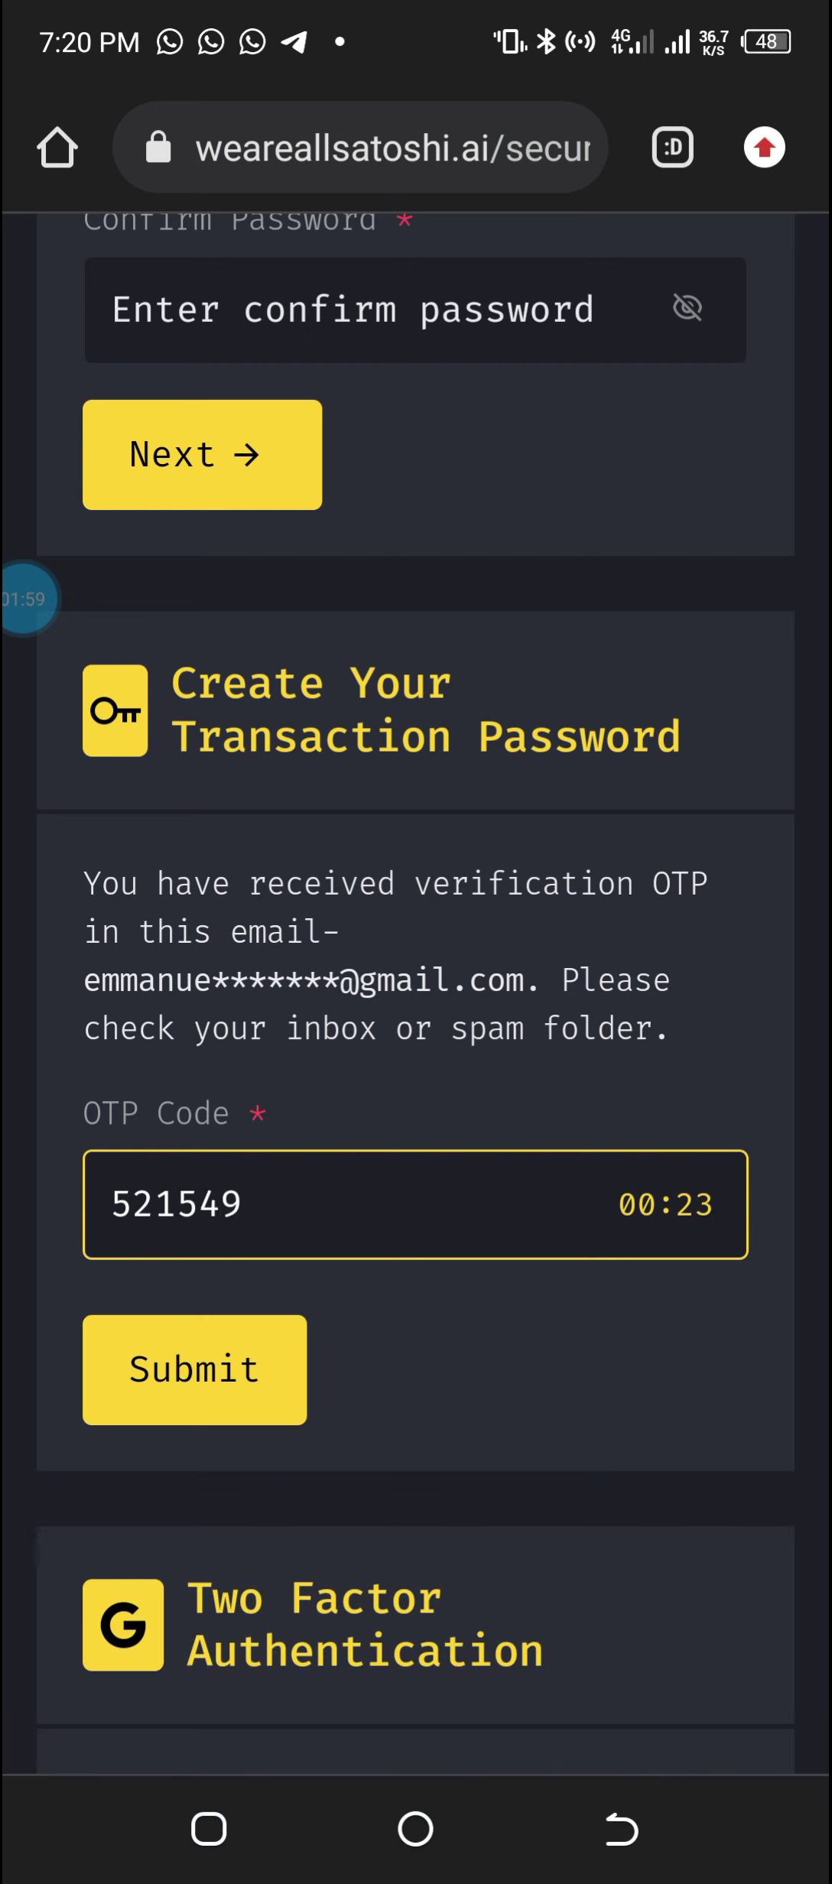
click(194, 1368)
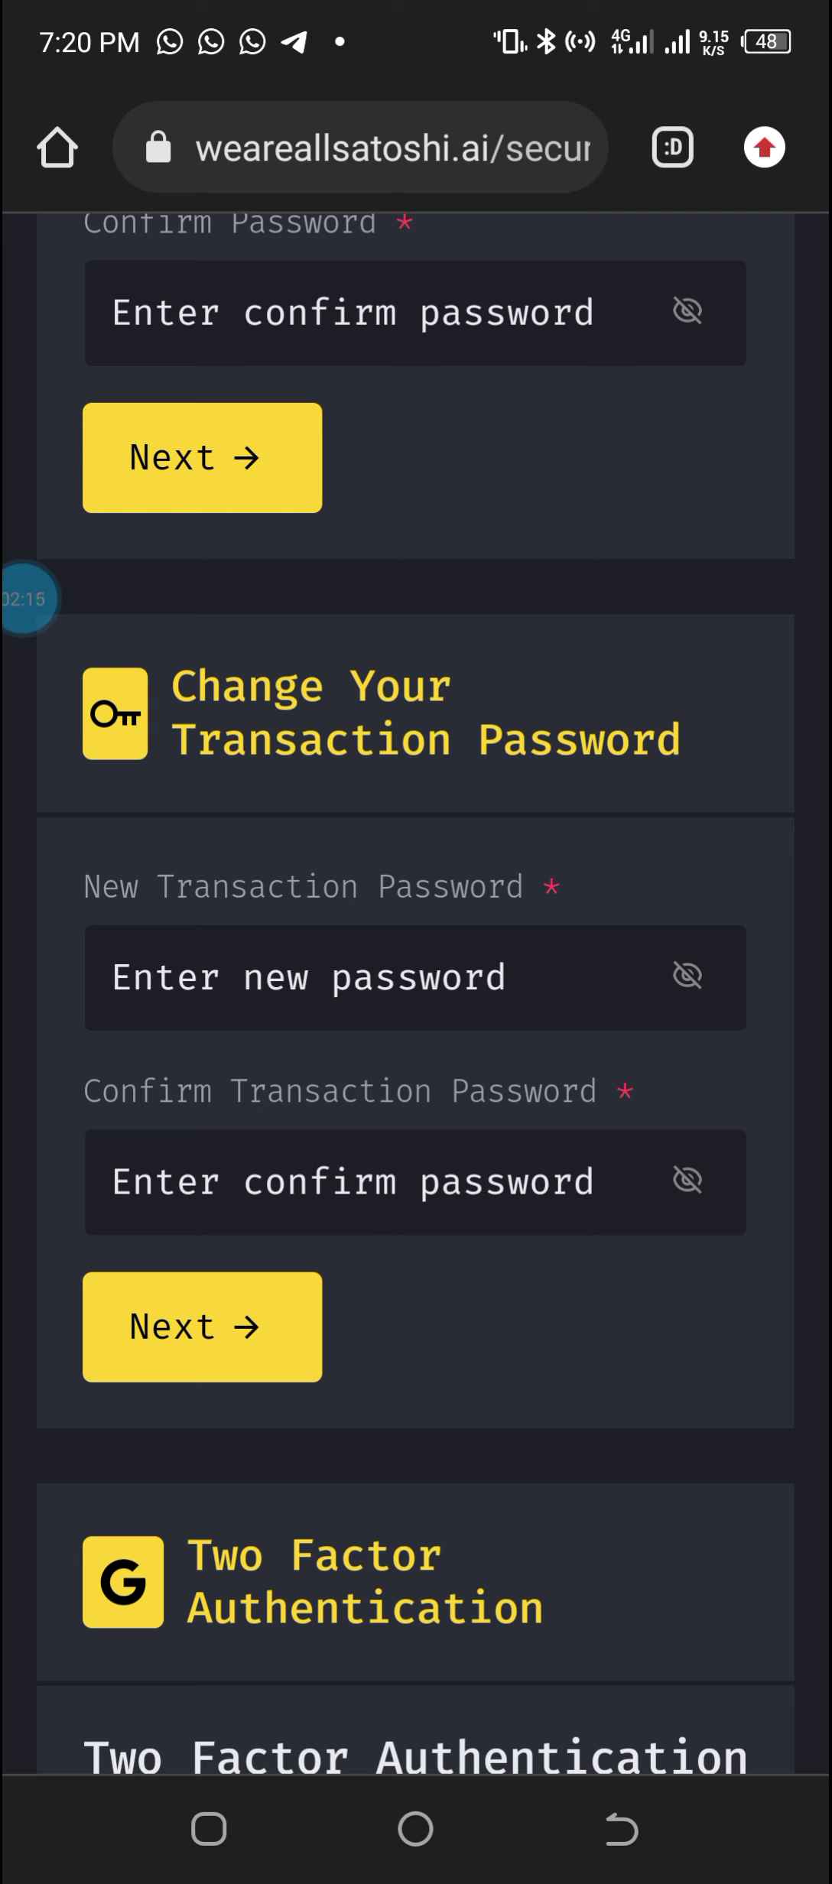
Step: Fill New Transaction Password and Confirm Transaction Password, then submit them with Next
click(26, 598)
click(235, 589)
click(293, 1733)
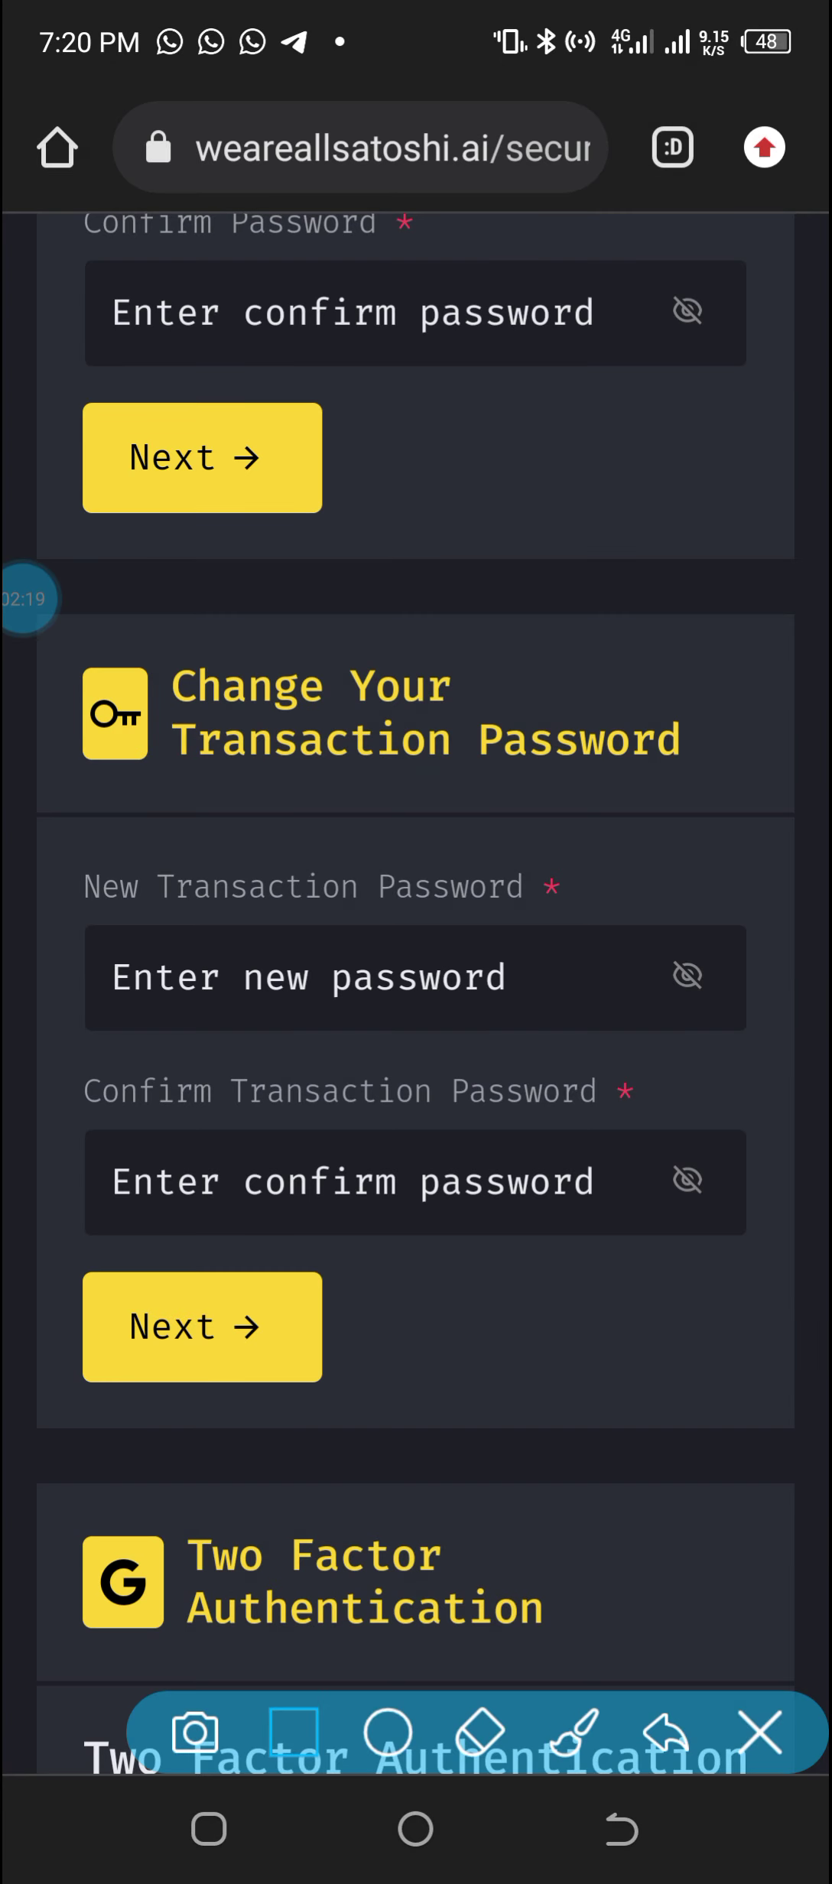
drag(71, 845, 789, 1036)
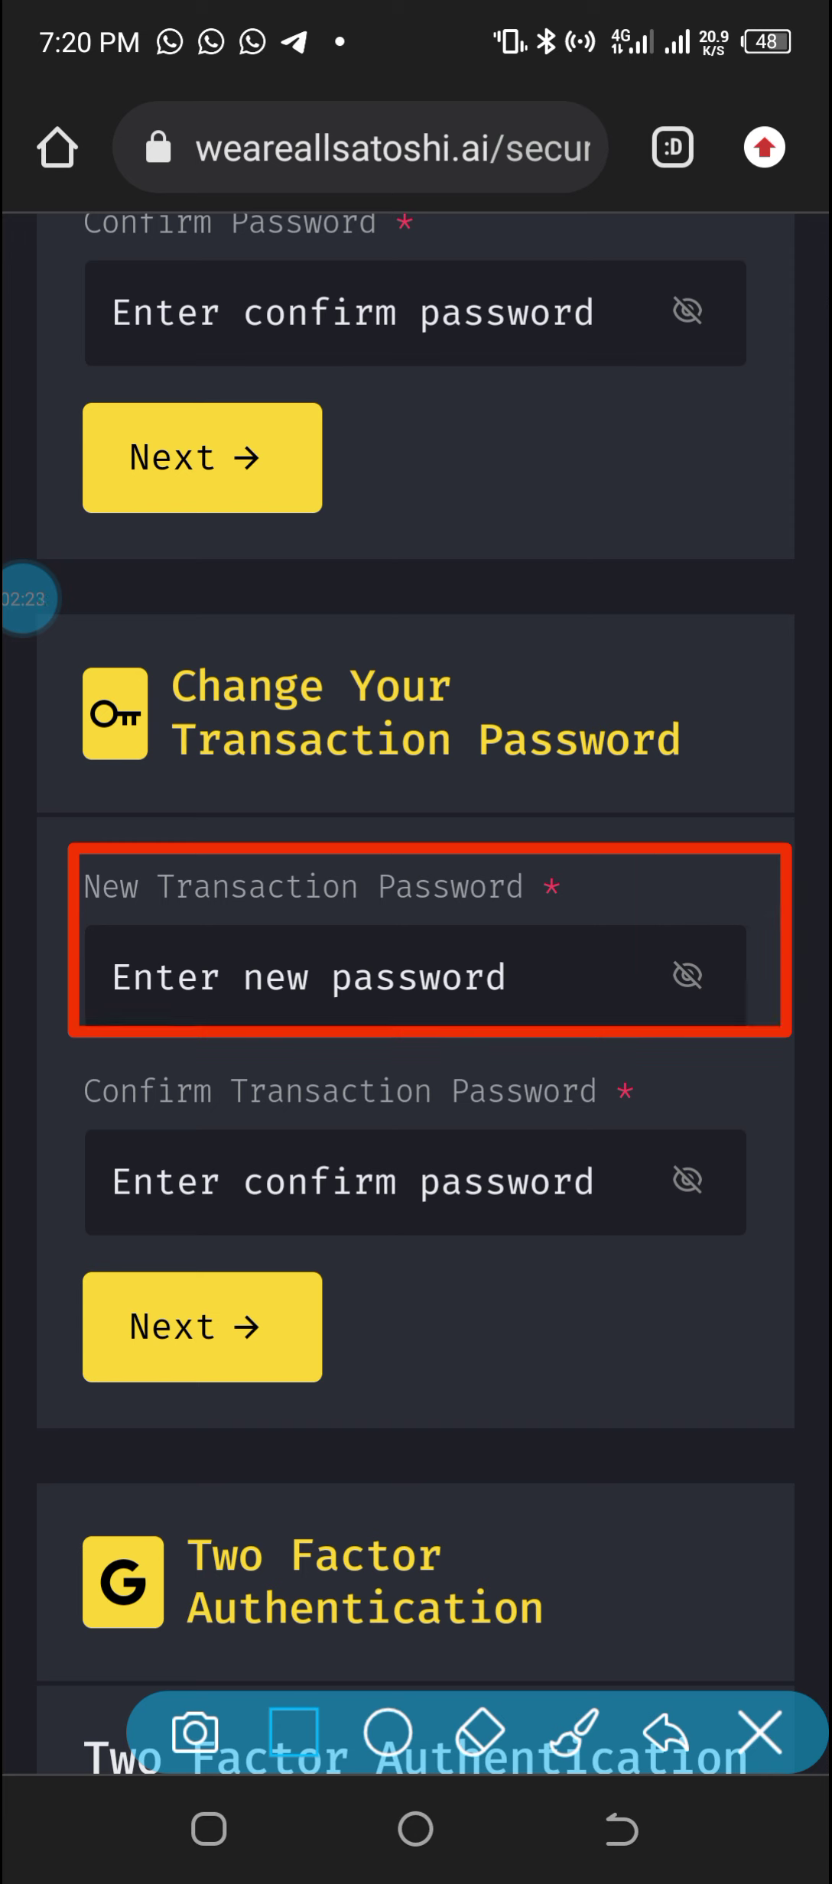
drag(61, 1045, 783, 1260)
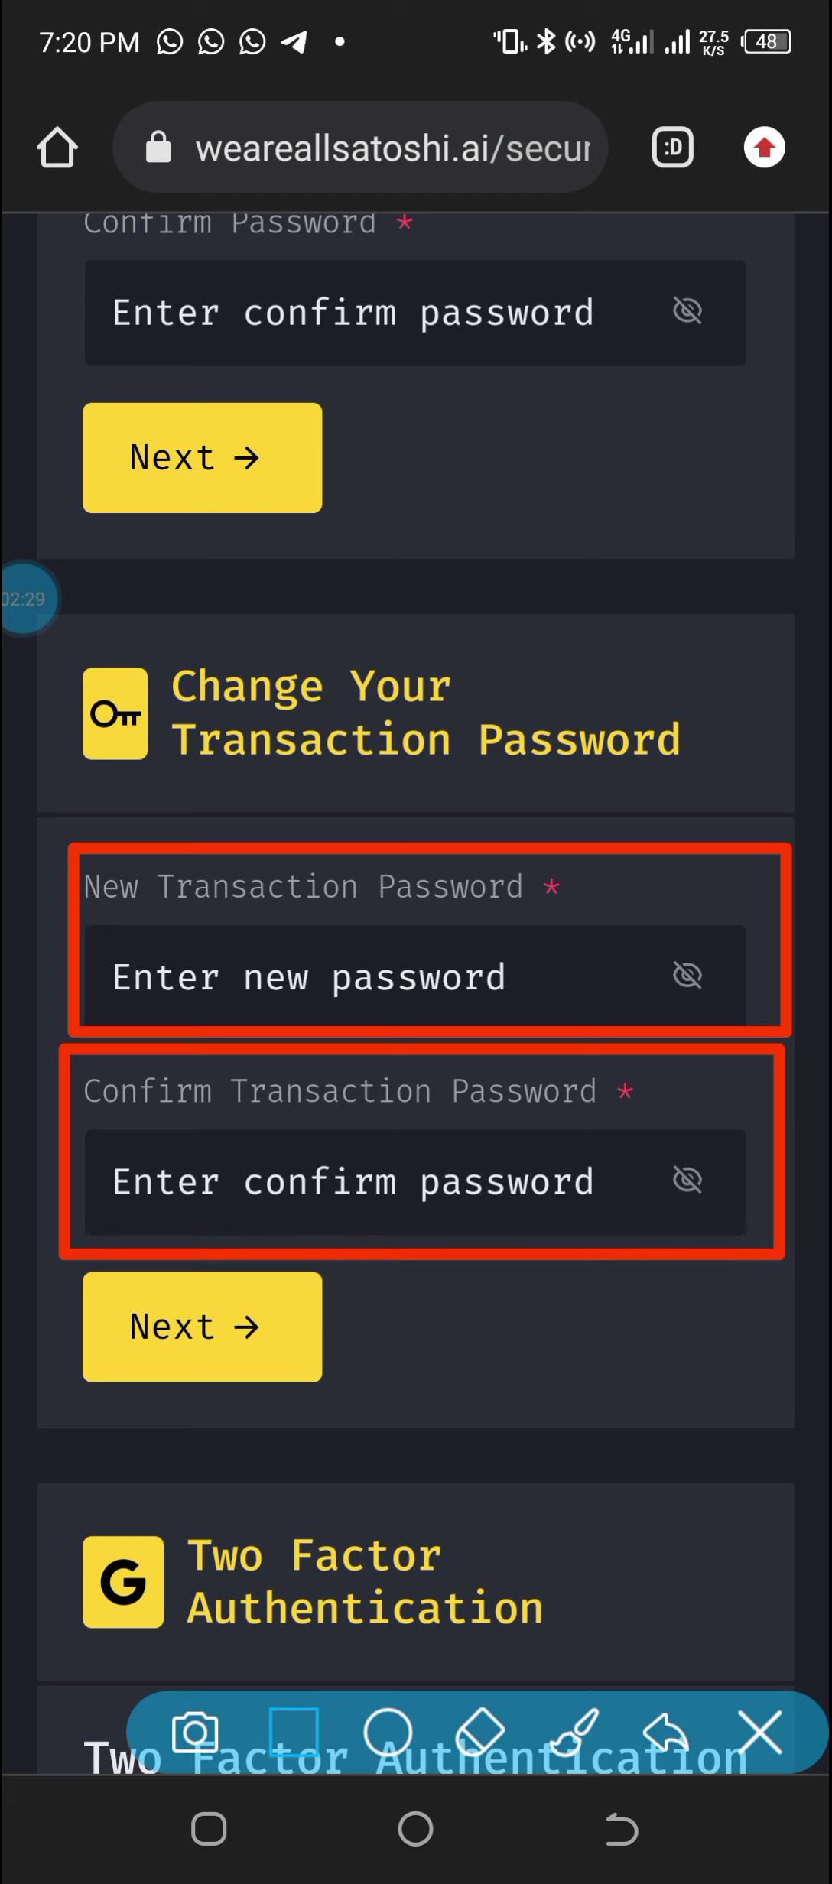
click(760, 1734)
click(27, 598)
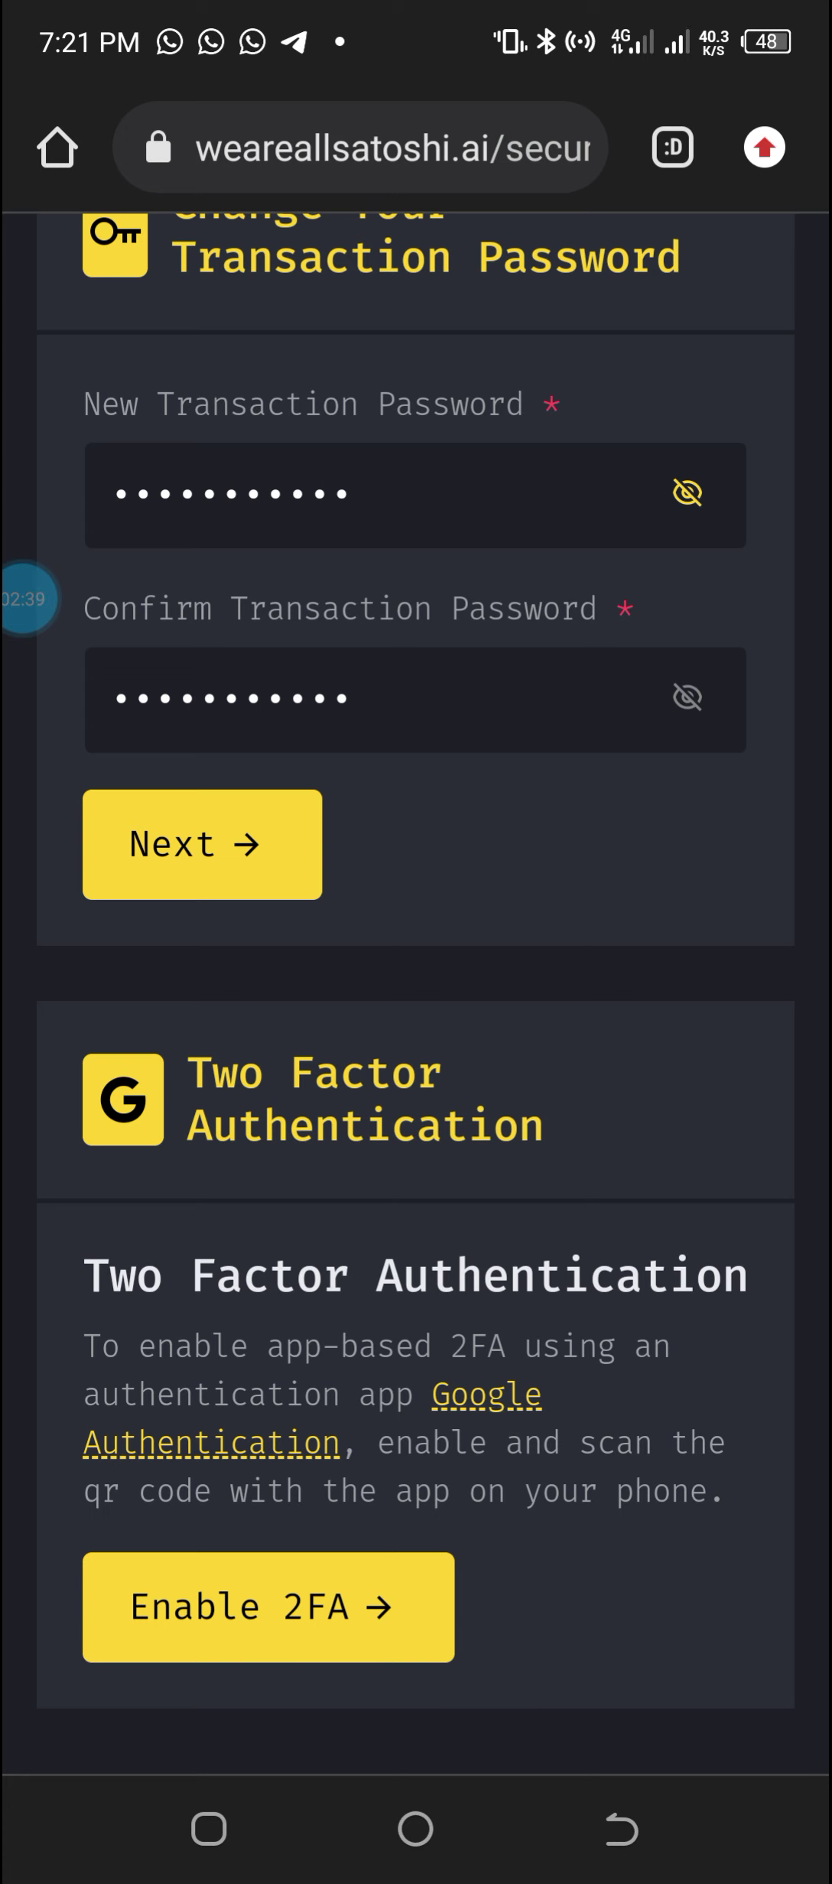
click(201, 844)
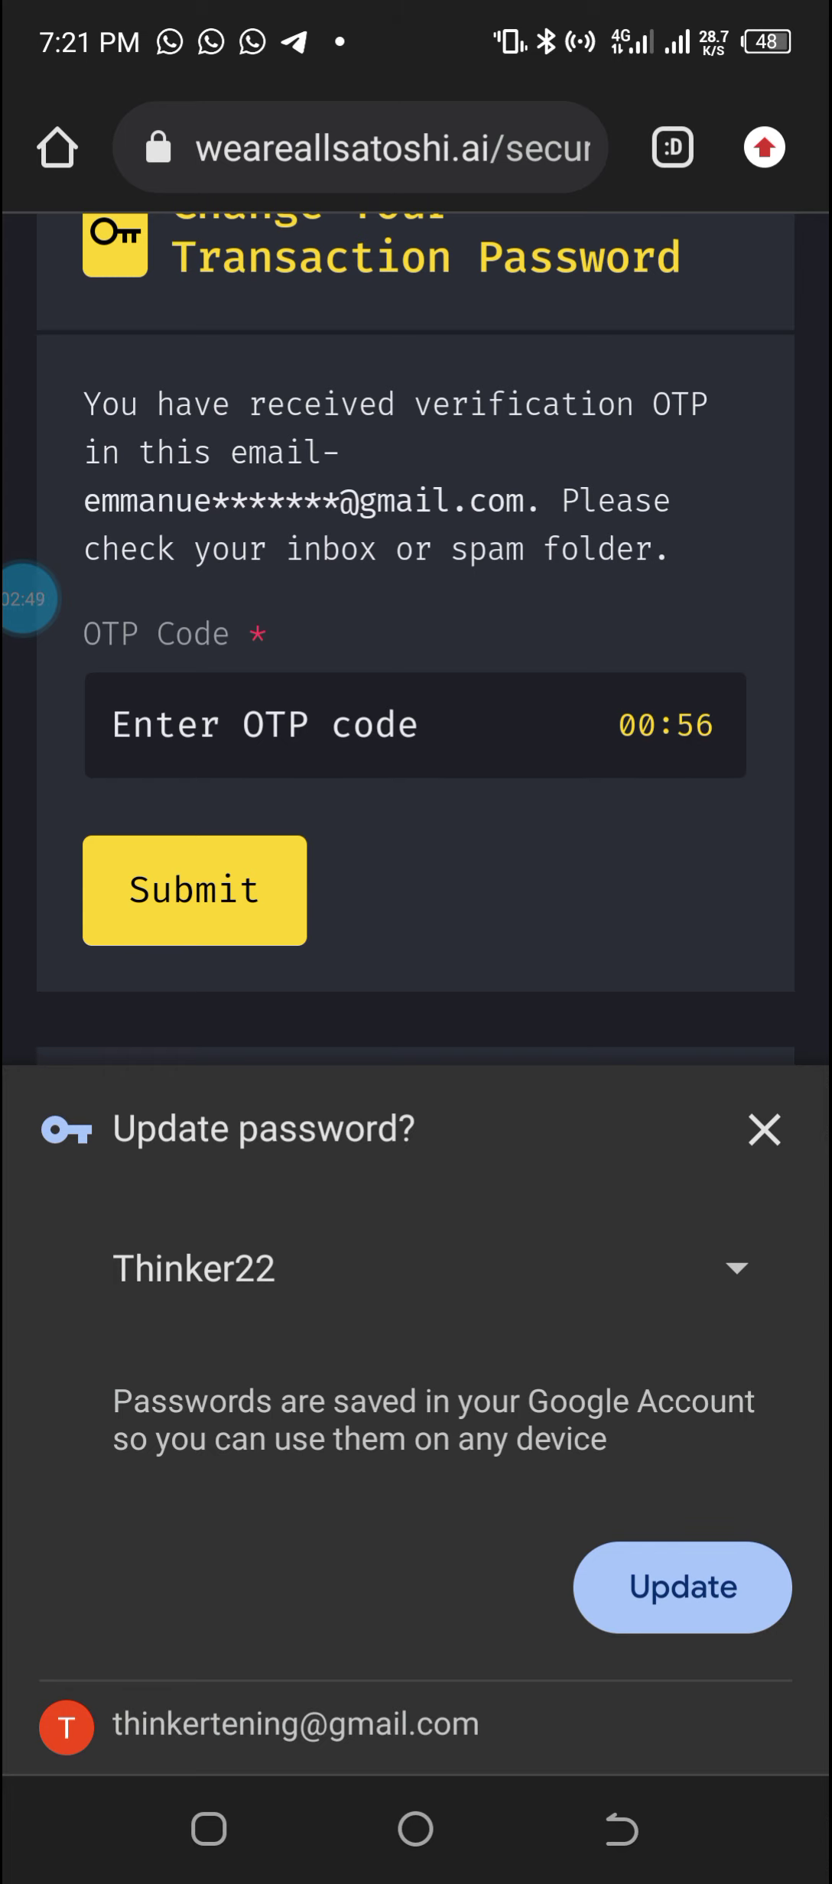
click(29, 599)
click(198, 703)
click(293, 1731)
mouse_move(56, 636)
mouse_down()
mouse_move(285, 779)
mouse_move(805, 813)
mouse_up()
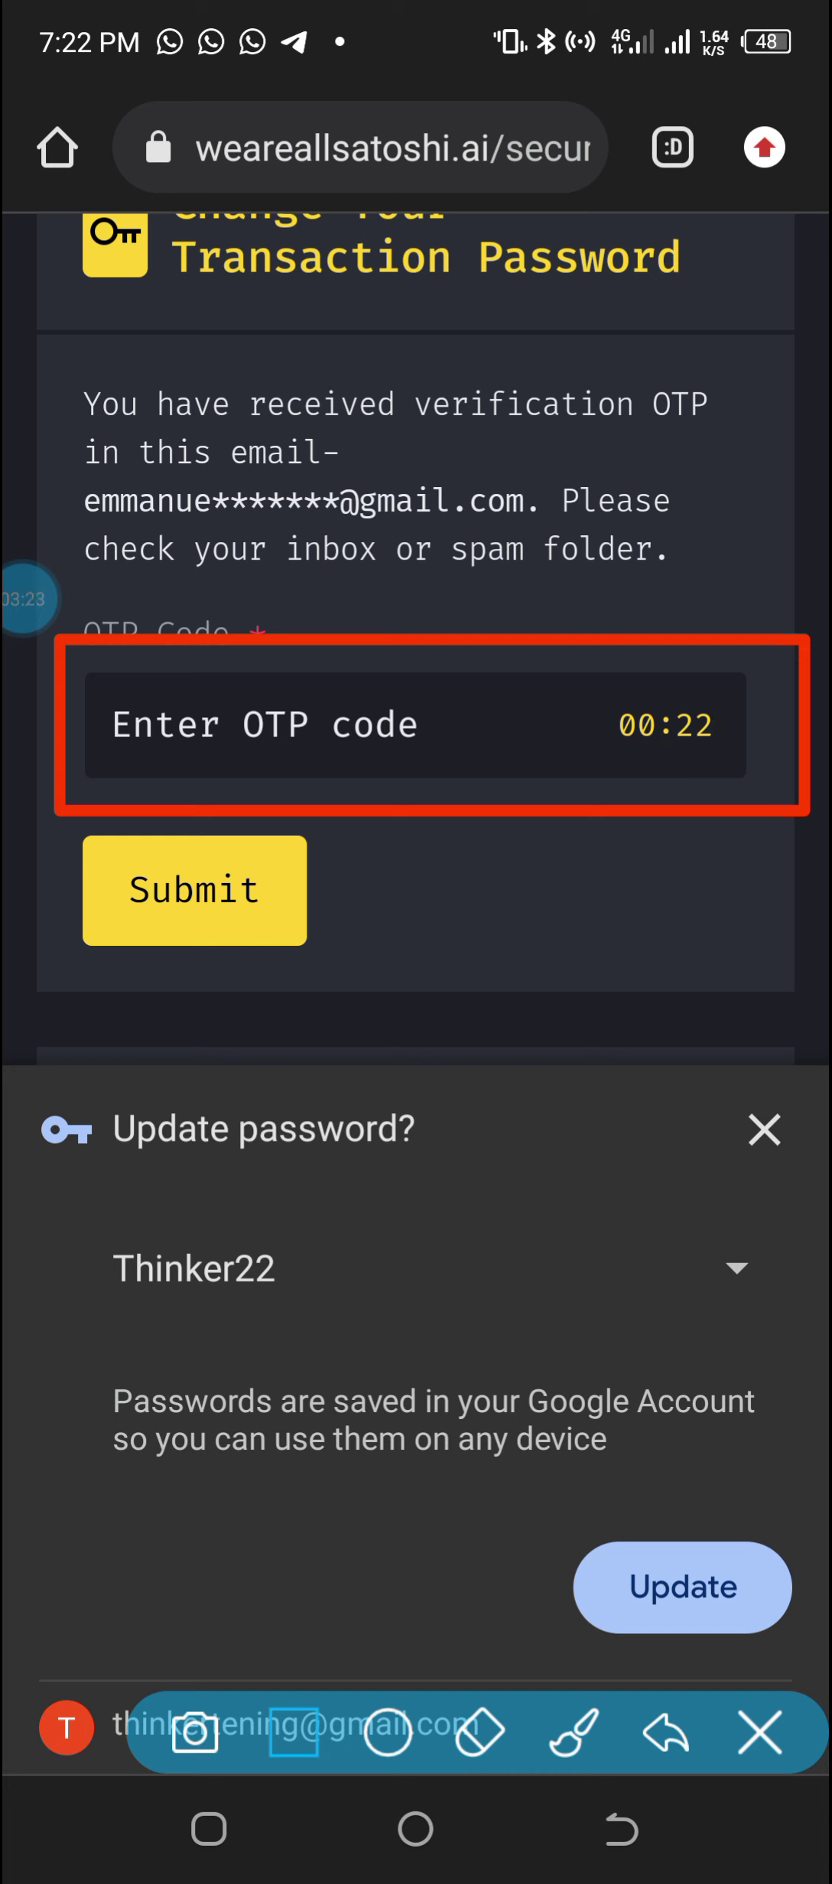
click(758, 1732)
click(414, 724)
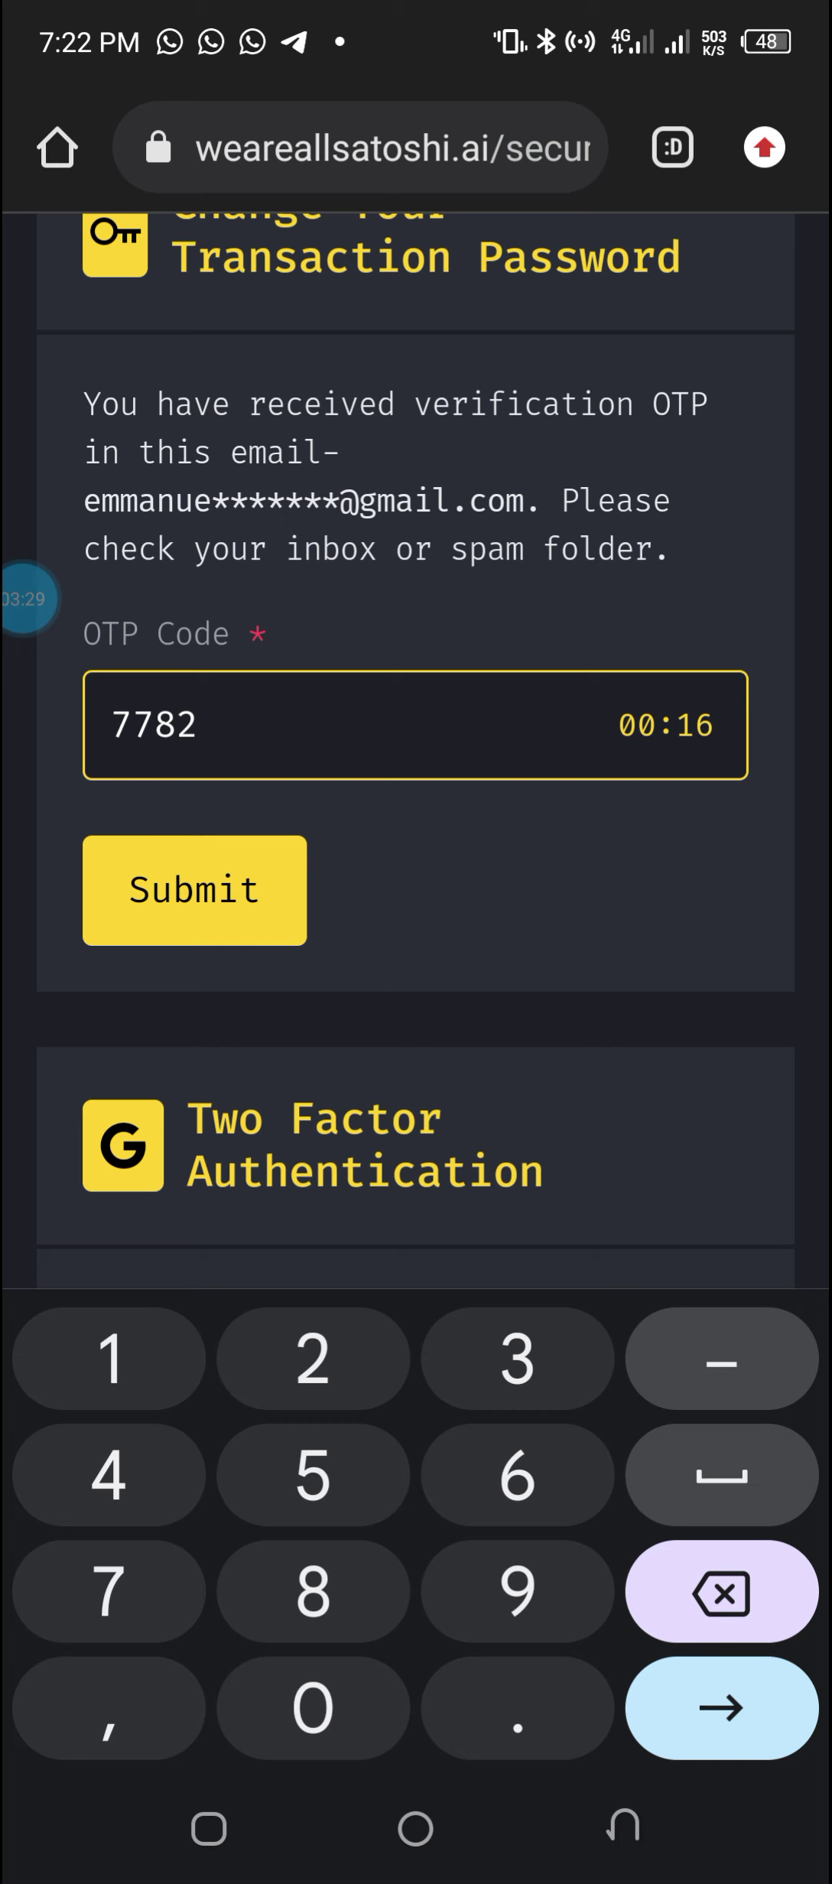
click(194, 889)
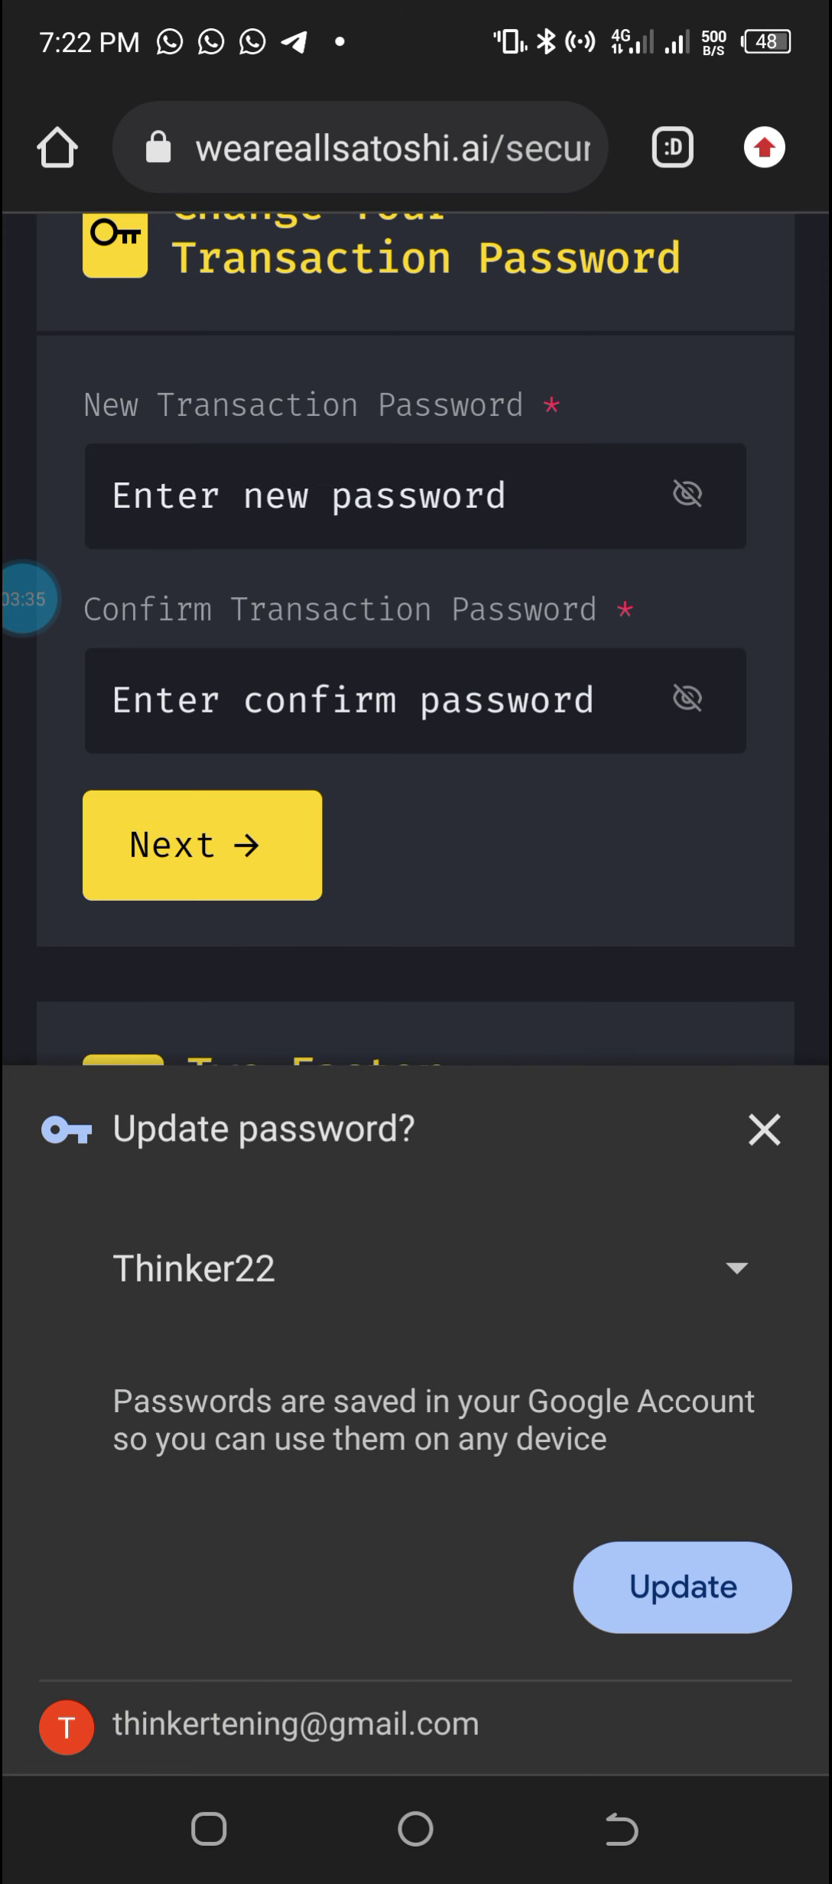
Step: Dismiss Google's 'Update password?' prompt and review the Security page sections
click(764, 1128)
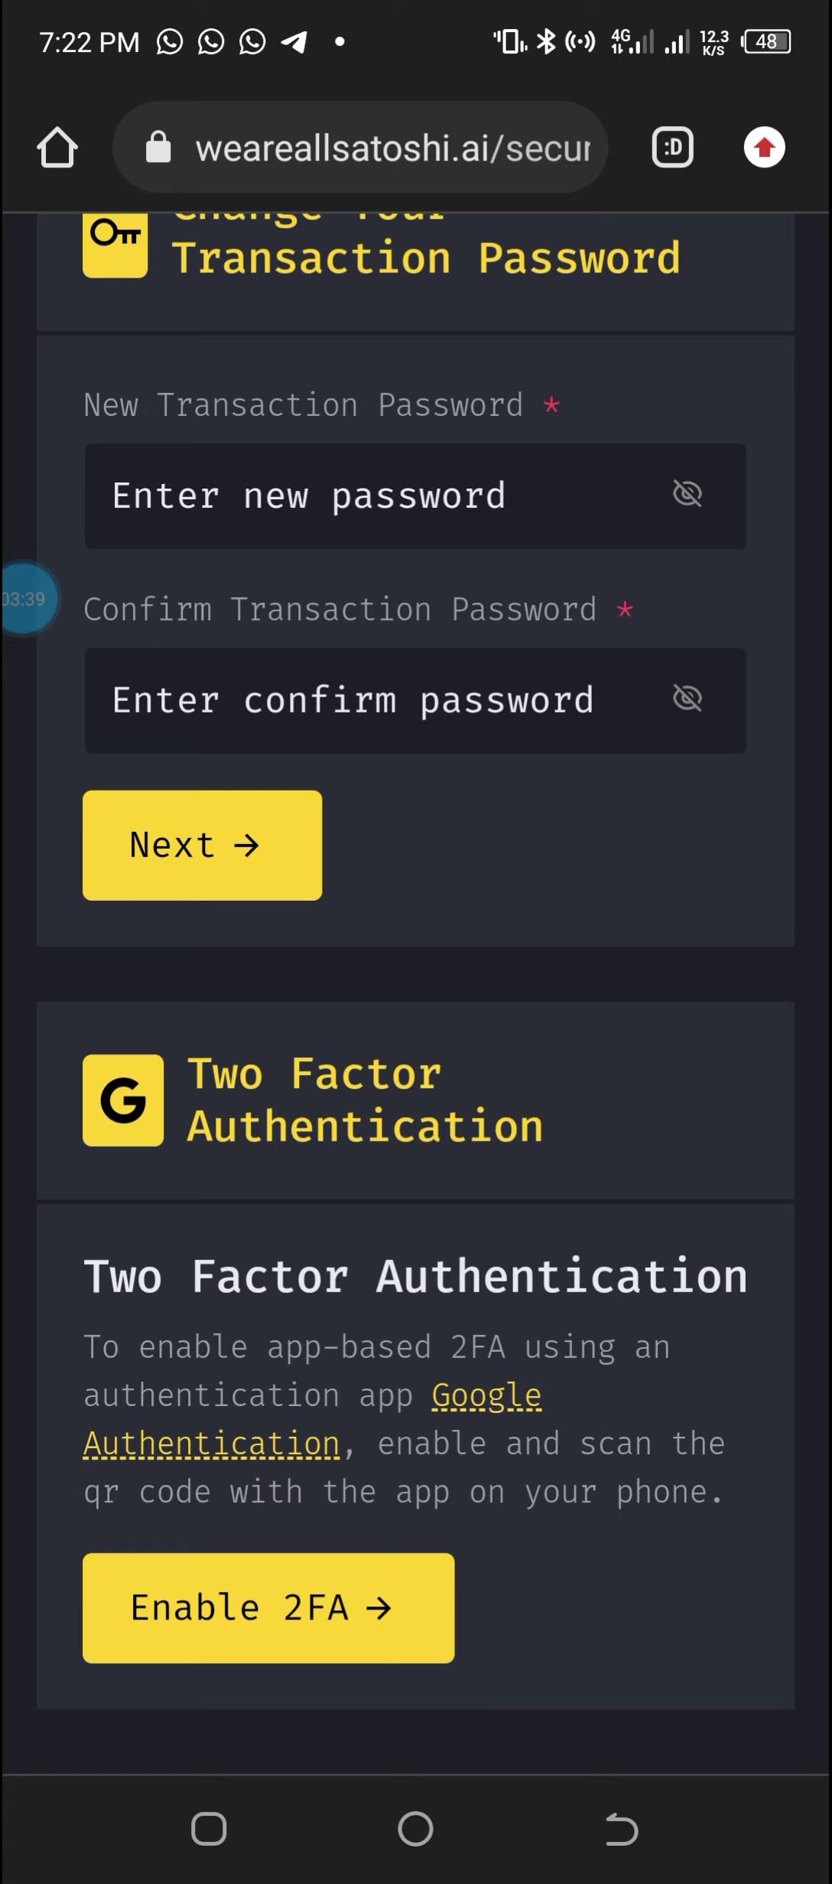
scroll(416, 942, up, 5)
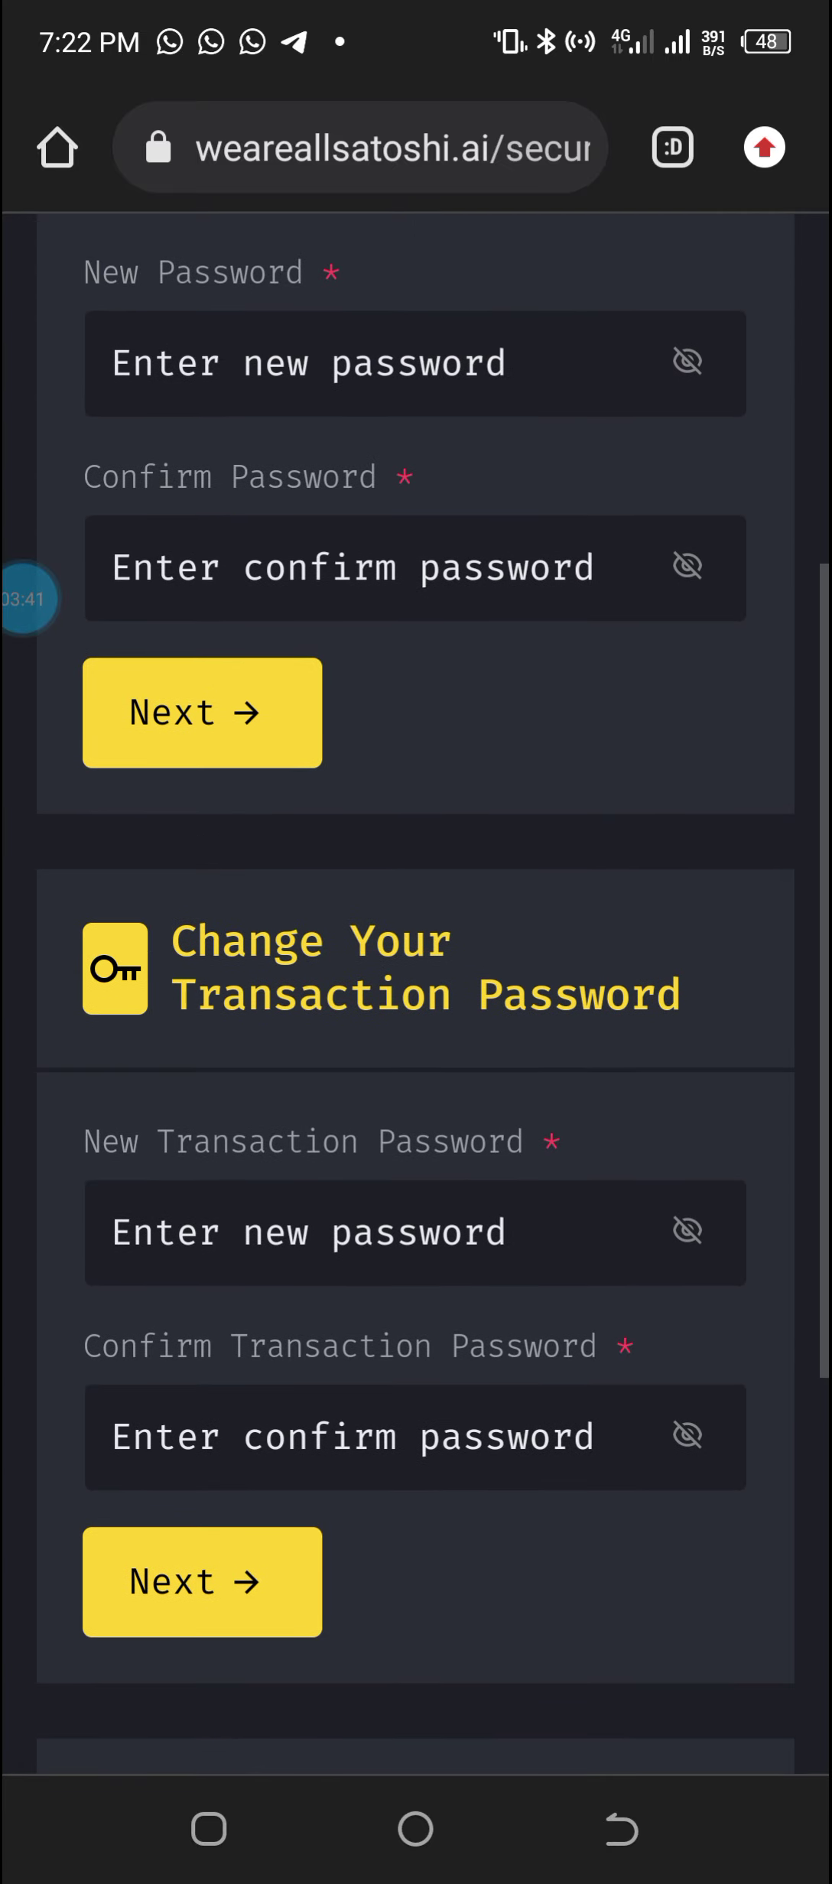
scroll(416, 942, down, 3)
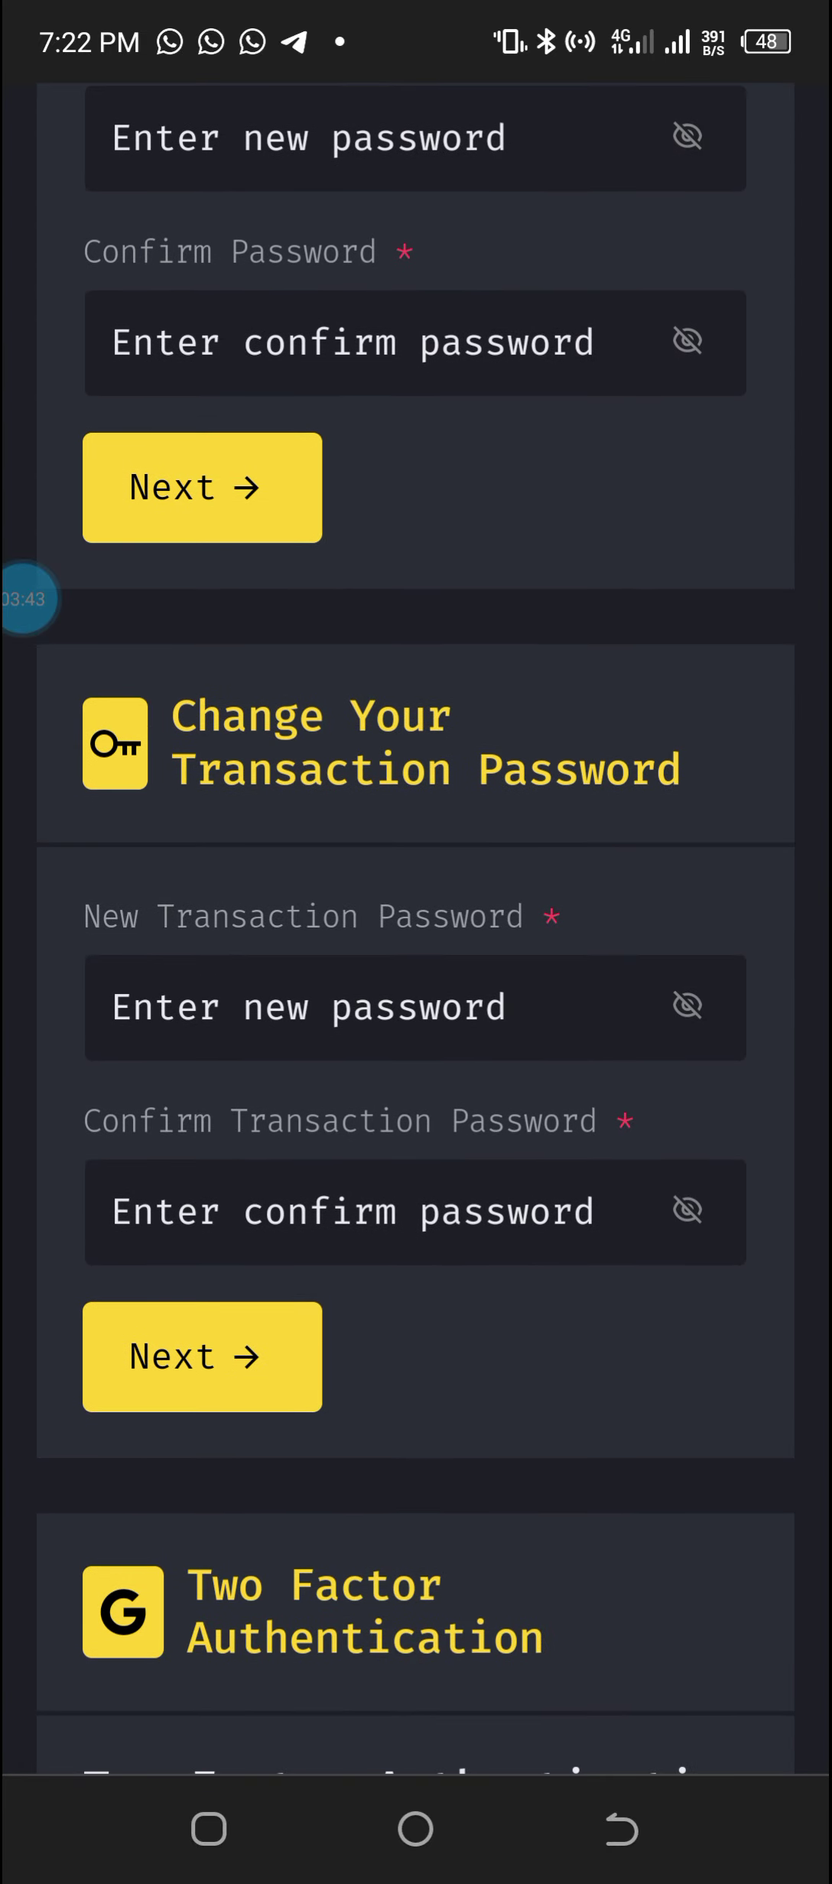
scroll(416, 942, down, 3)
scroll(416, 942, up, 2)
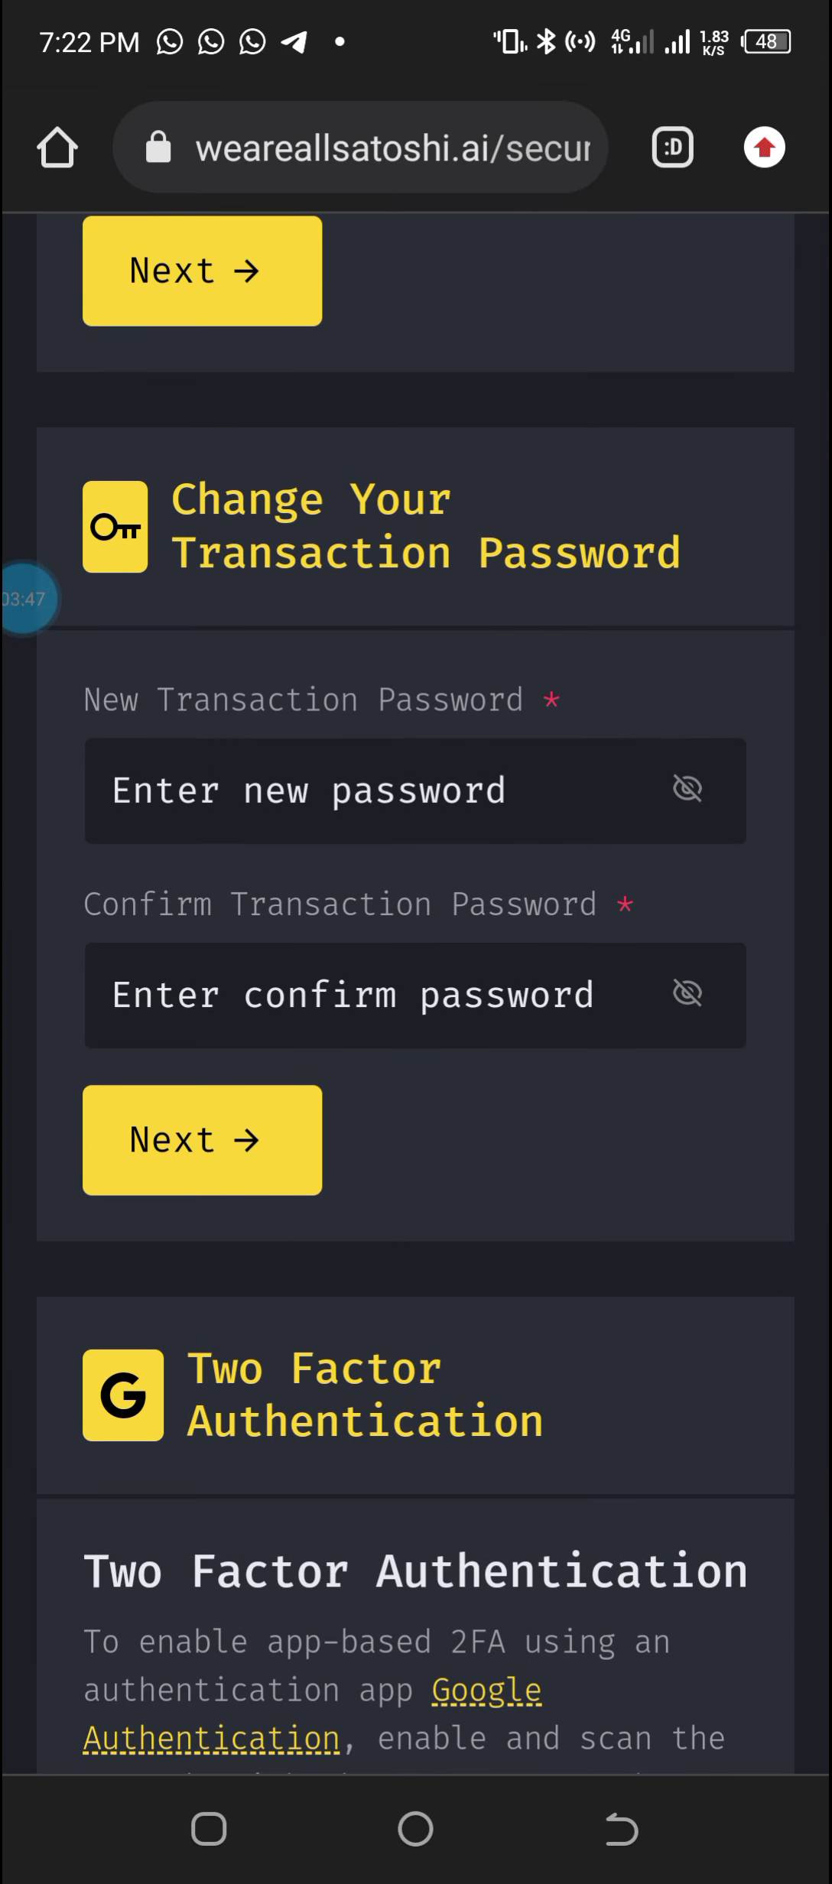
click(27, 598)
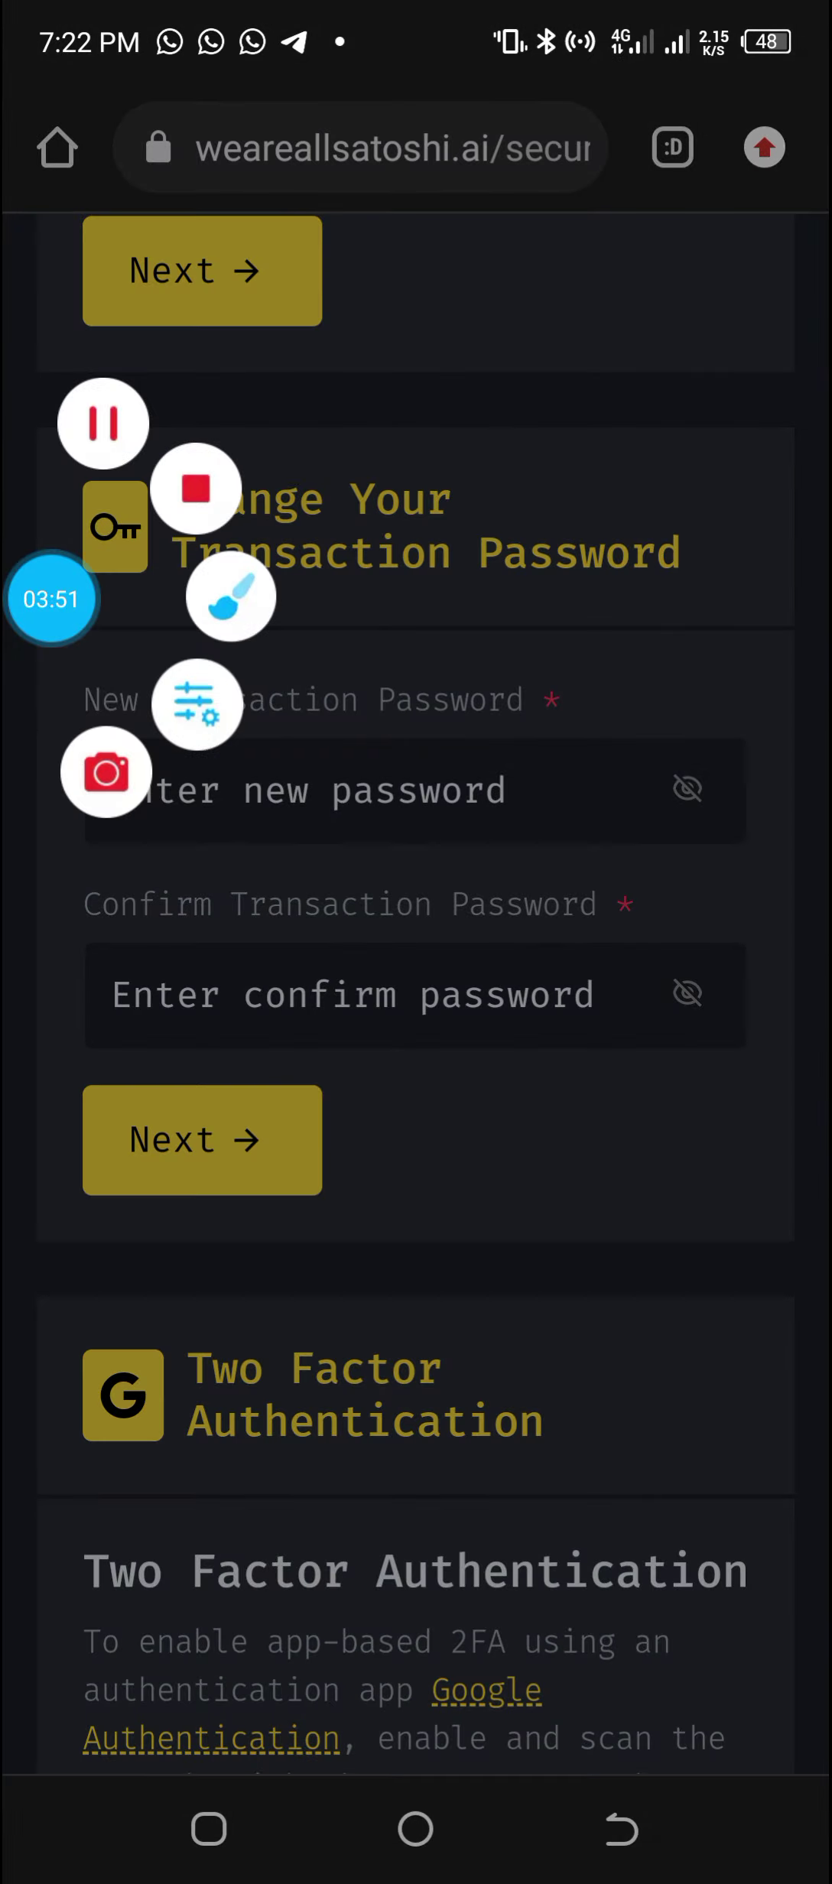